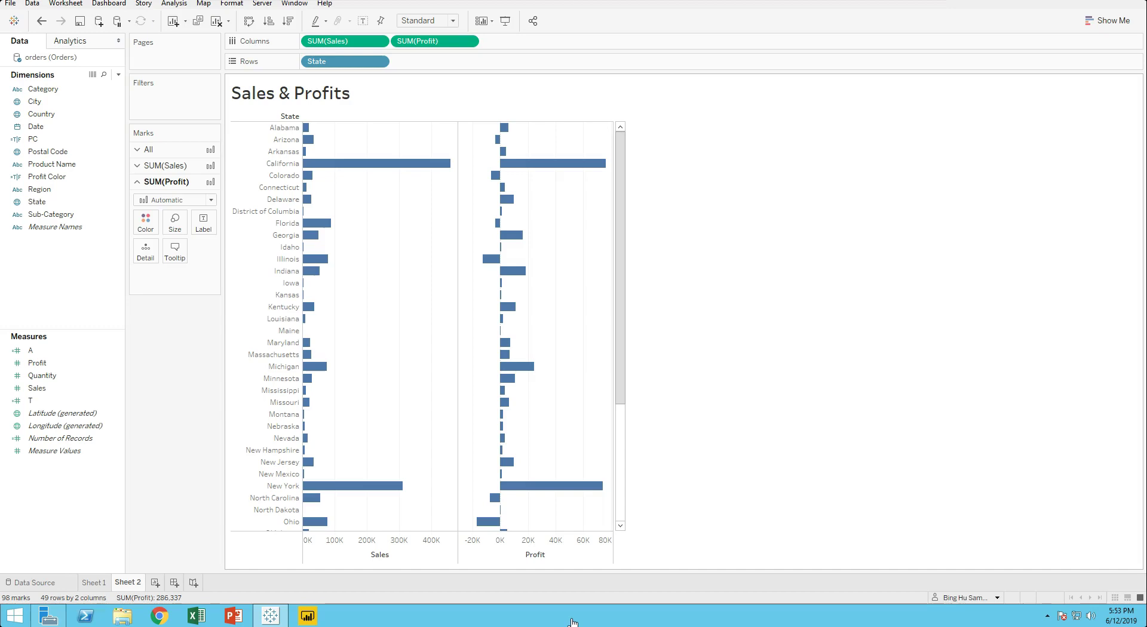
On a new worksheet, list State in Rows with SUM(Sales) as text.
key(ctrl+m)
drag(37, 201, 234, 166)
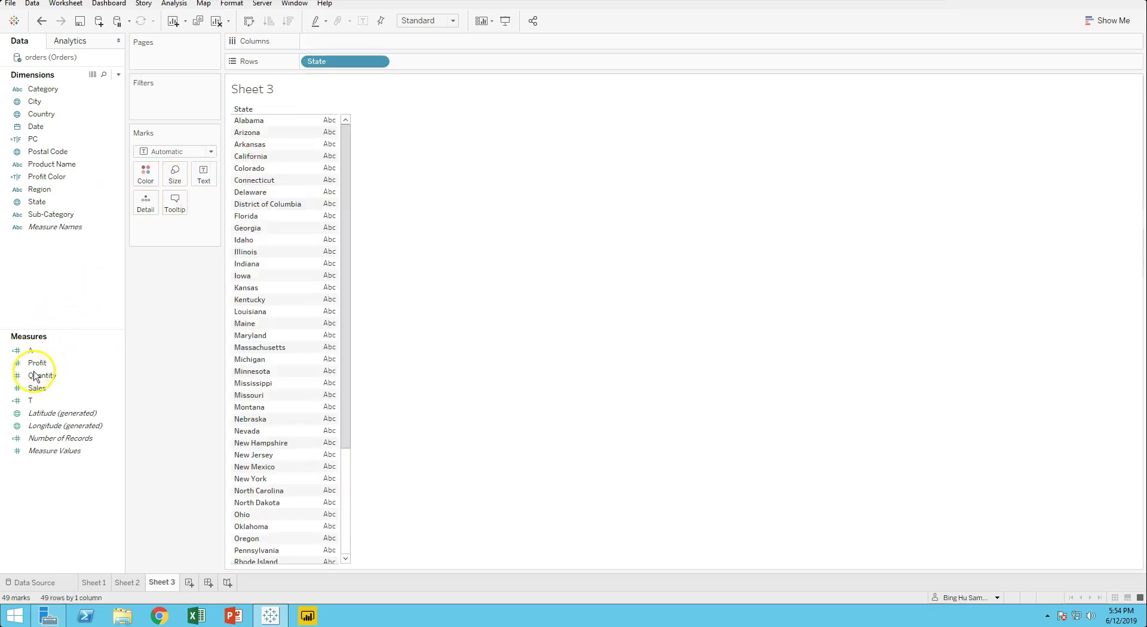
drag(36, 387, 330, 174)
Create a calculated field named Align with the formula 0.
right_click(57, 359)
click(112, 366)
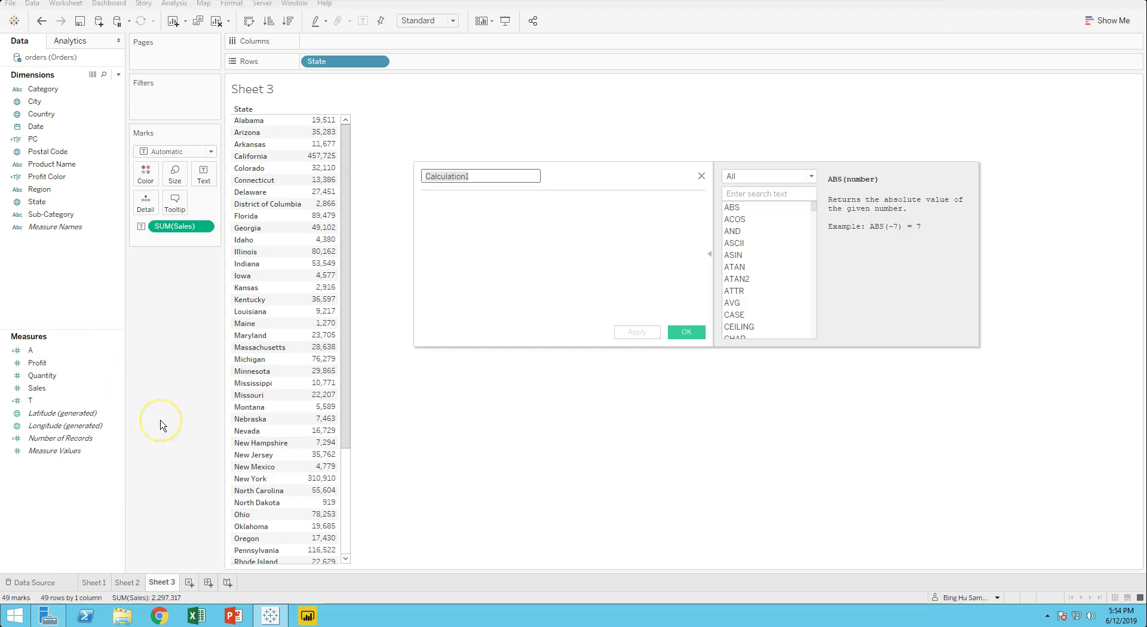
text(Align)
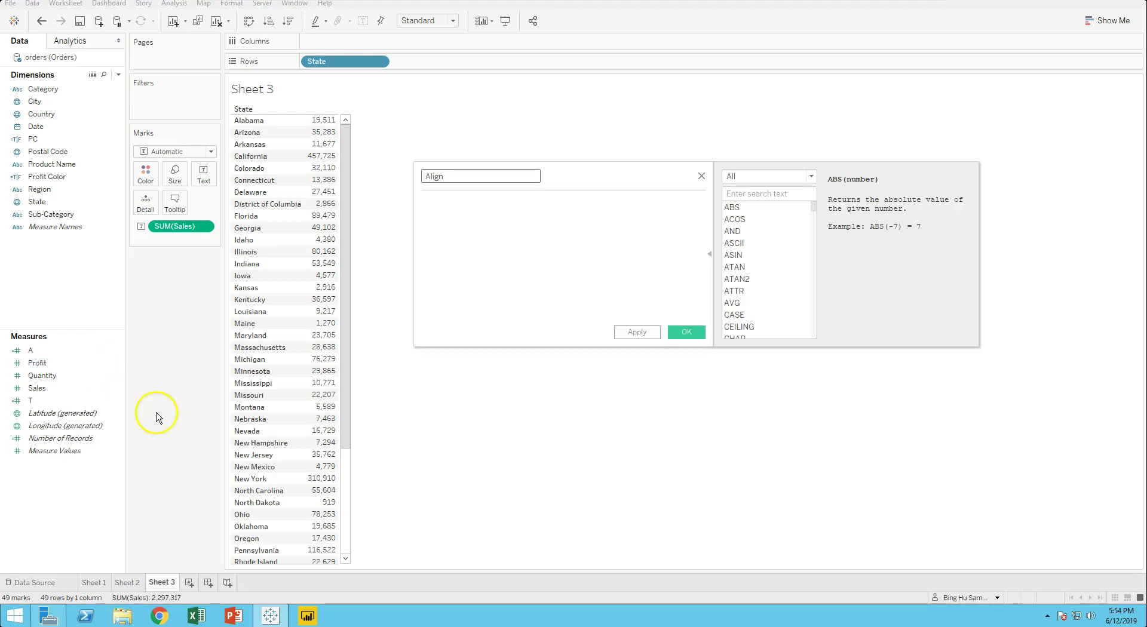
click(426, 223)
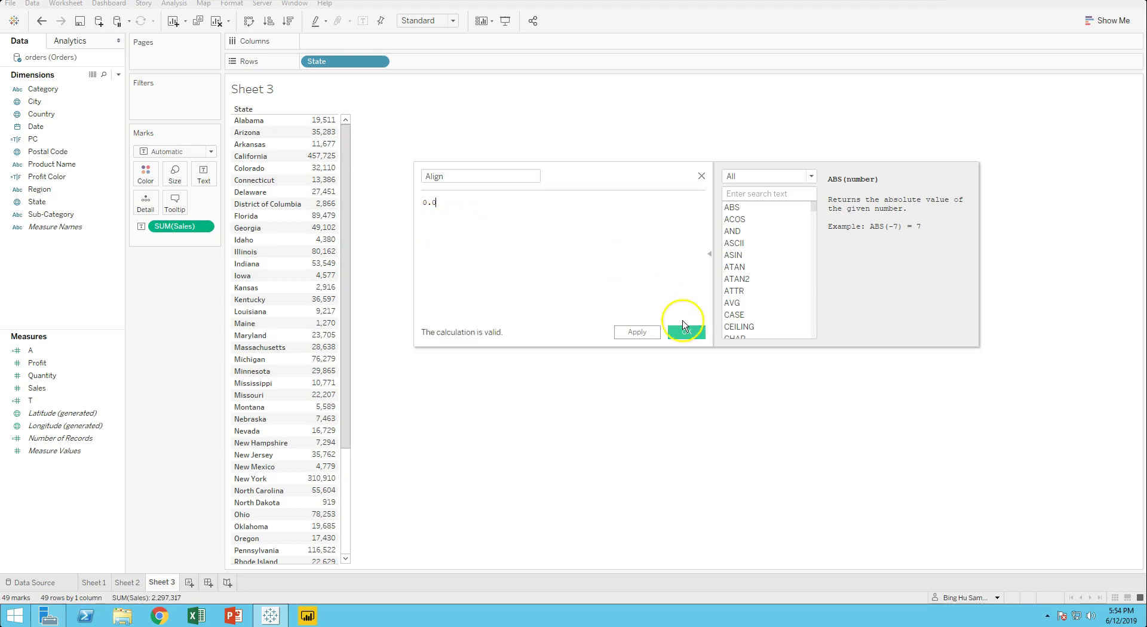
click(686, 332)
Put Align on Columns as maximum-size white Square marks.
drag(109, 363, 366, 39)
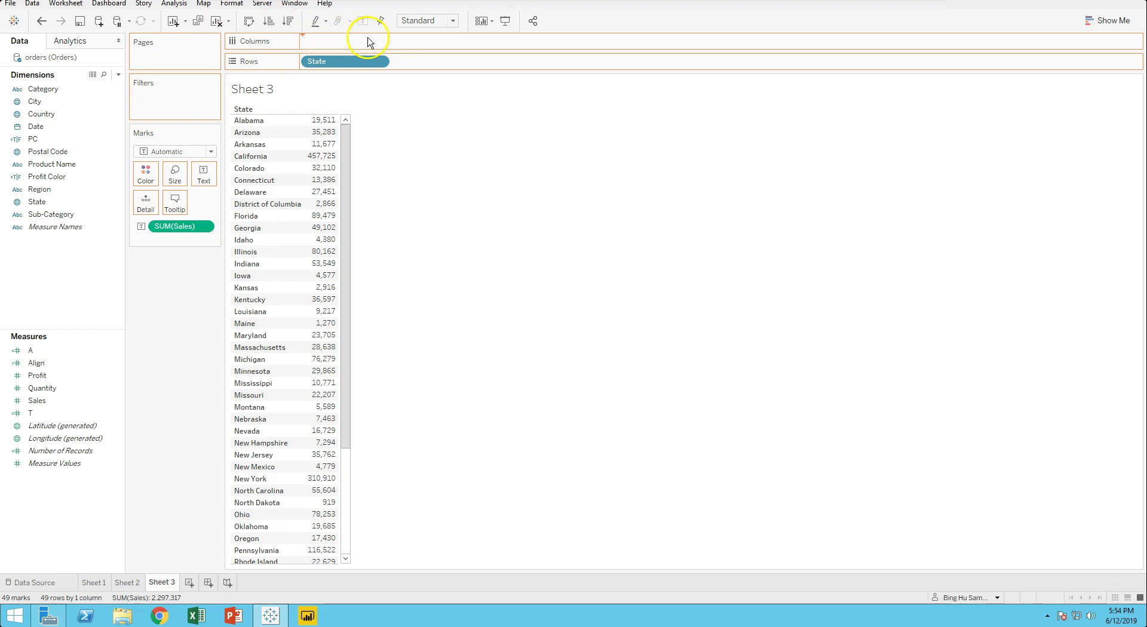
click(212, 154)
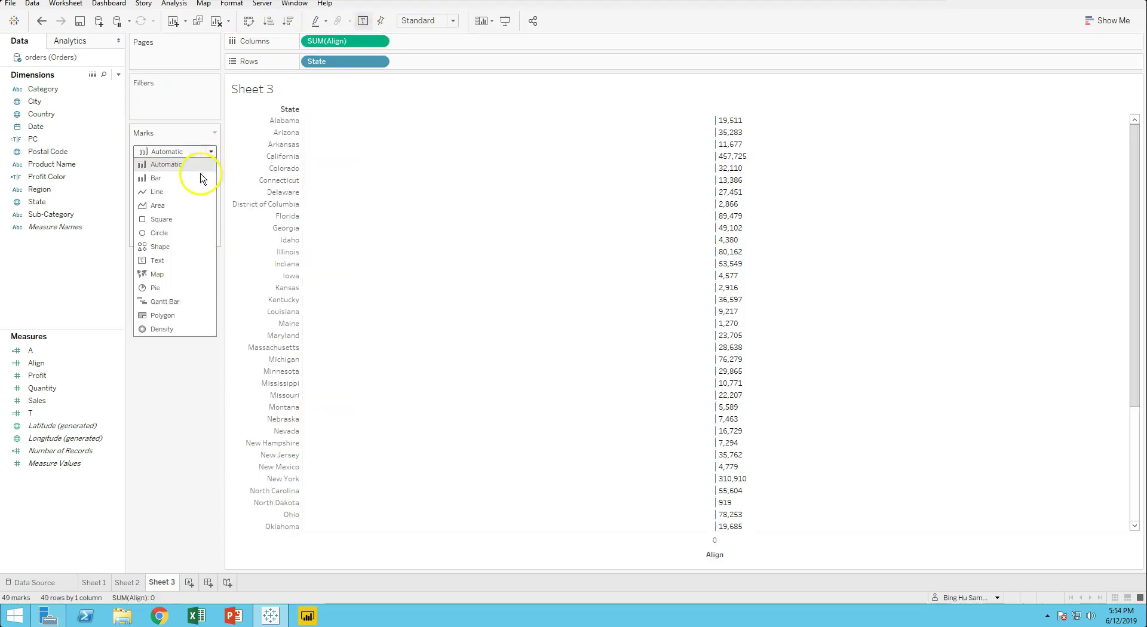
click(184, 219)
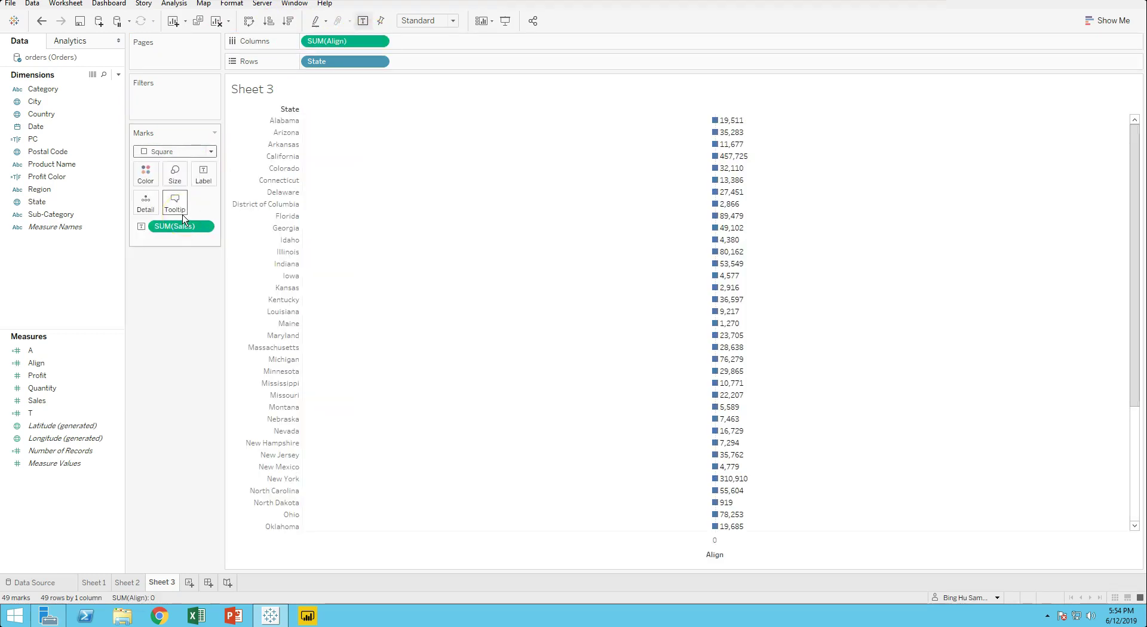
click(172, 177)
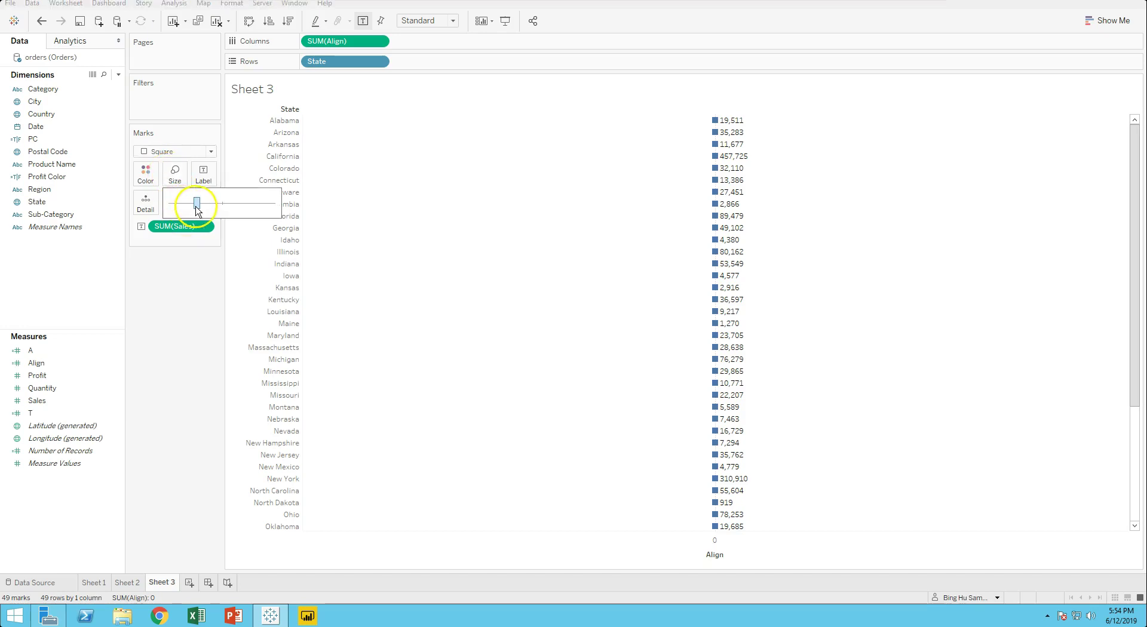
drag(196, 203, 276, 208)
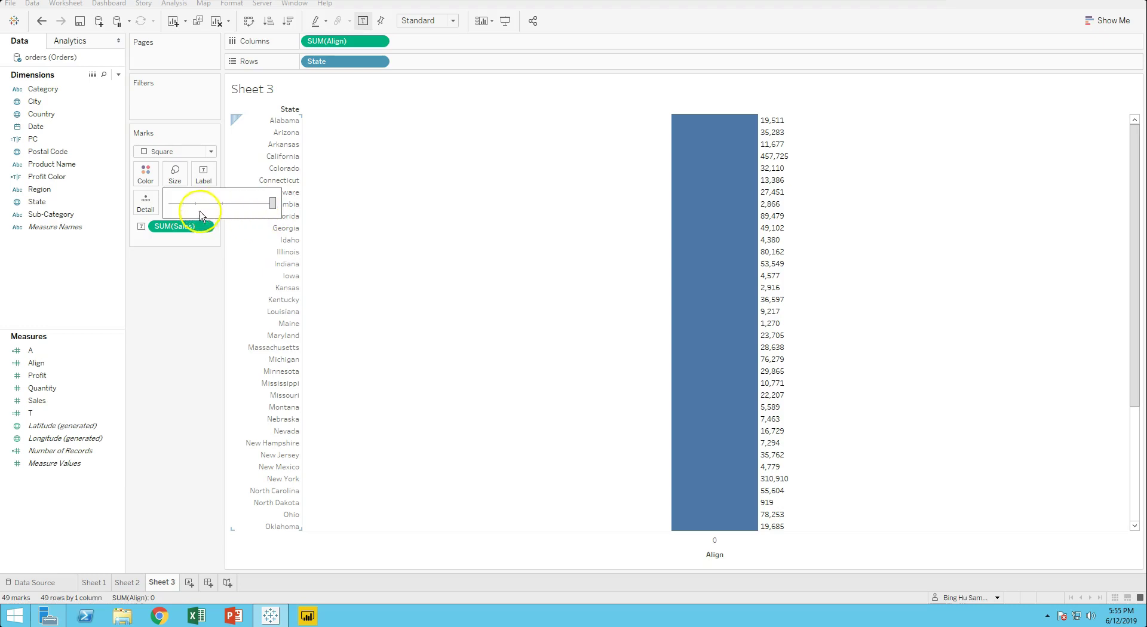
click(149, 181)
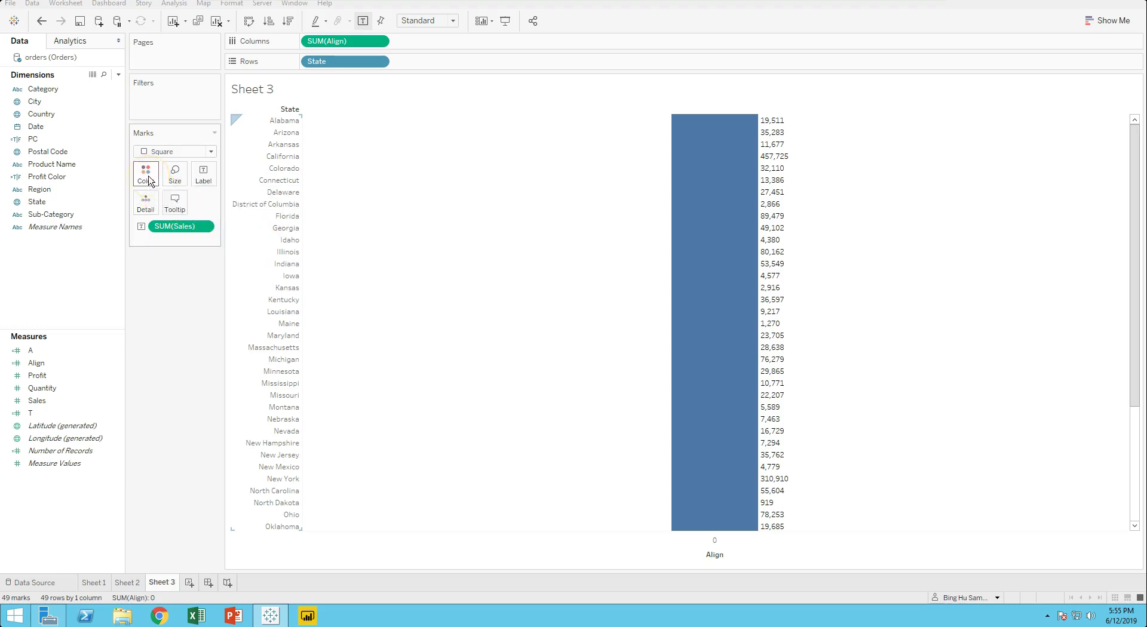
click(165, 211)
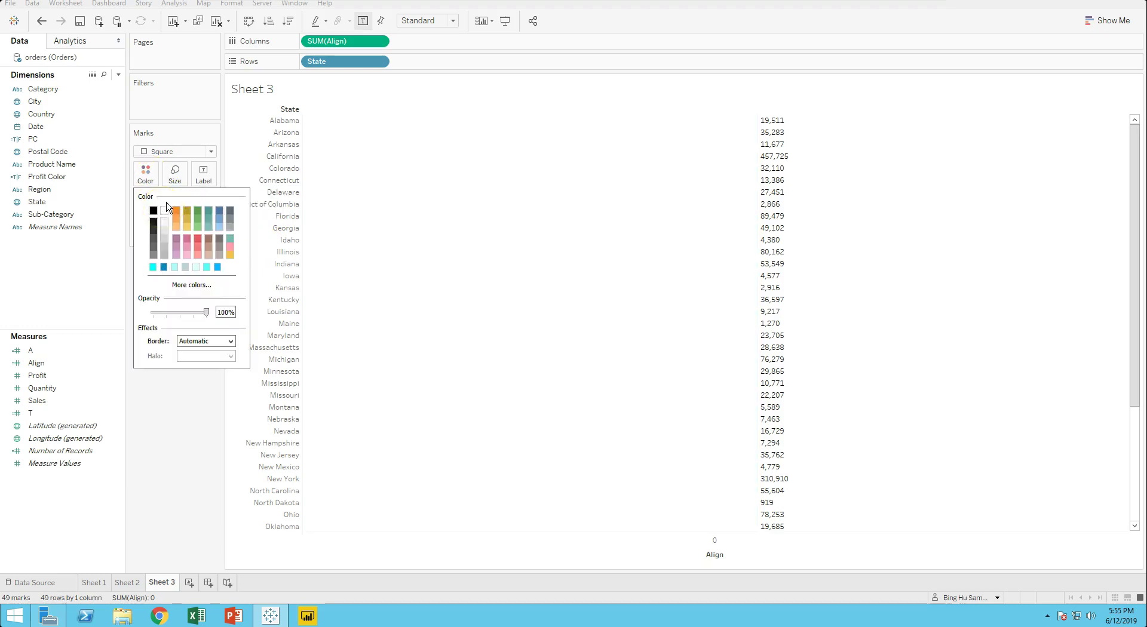
Align the sales labels to Middle Center.
click(204, 173)
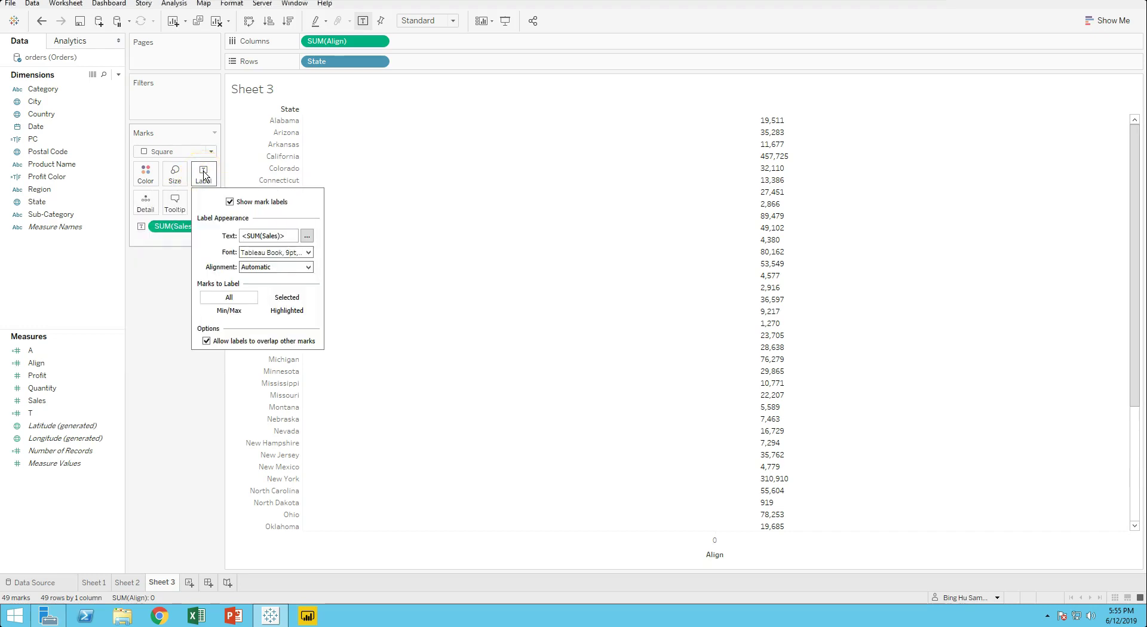
click(307, 267)
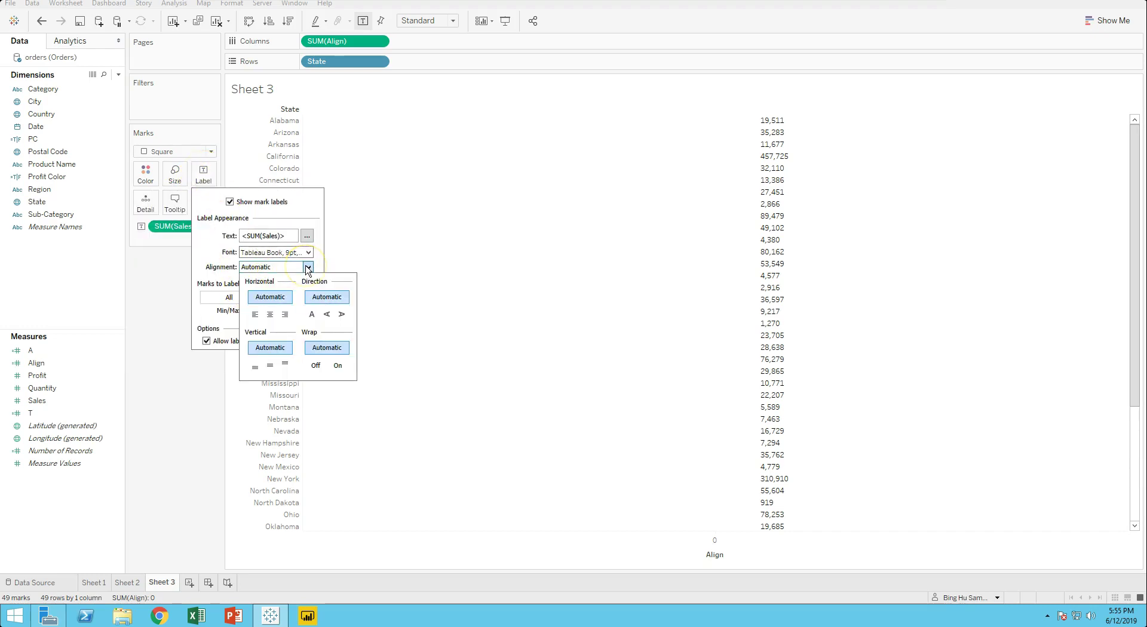
click(274, 315)
click(270, 365)
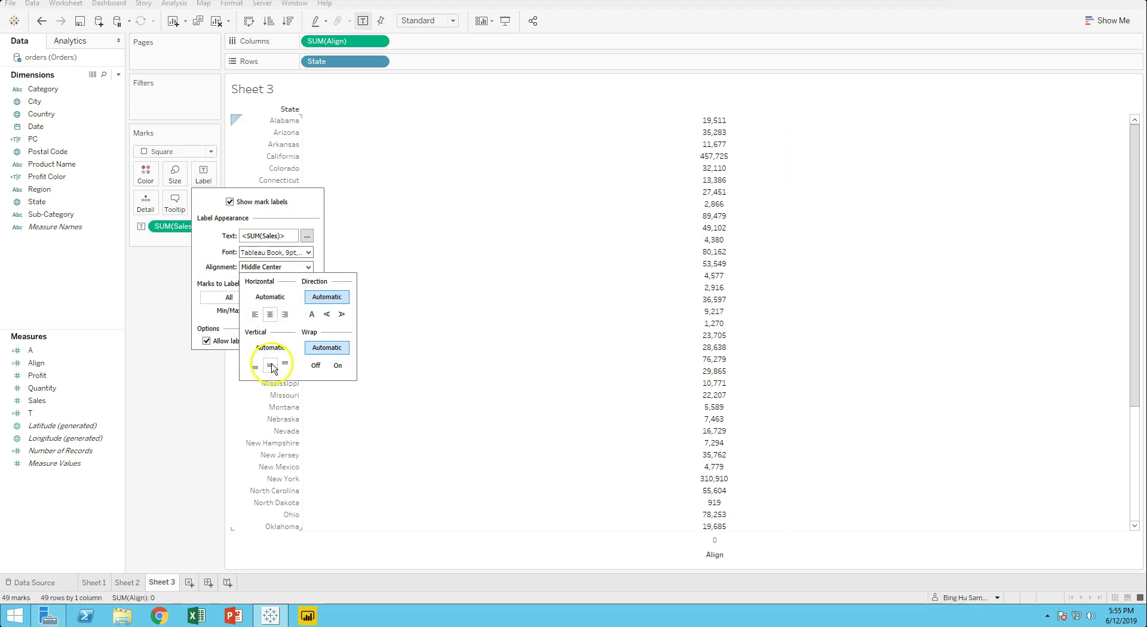
click(183, 442)
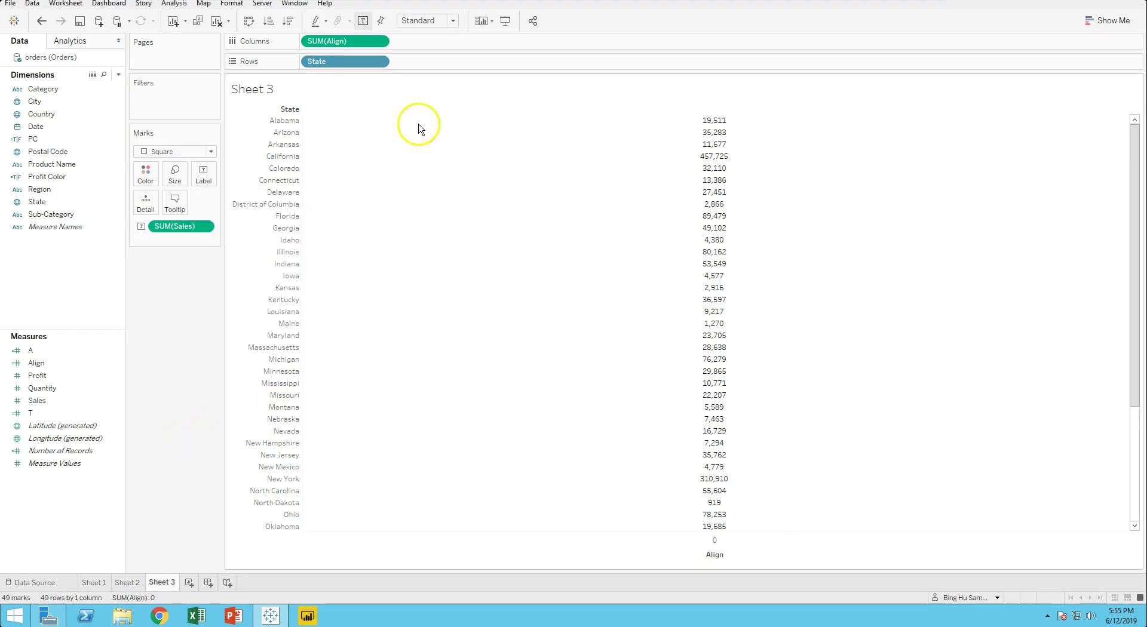
Add a second Align column showing Profit, plus a Sales bar column between them.
drag(355, 41, 463, 41)
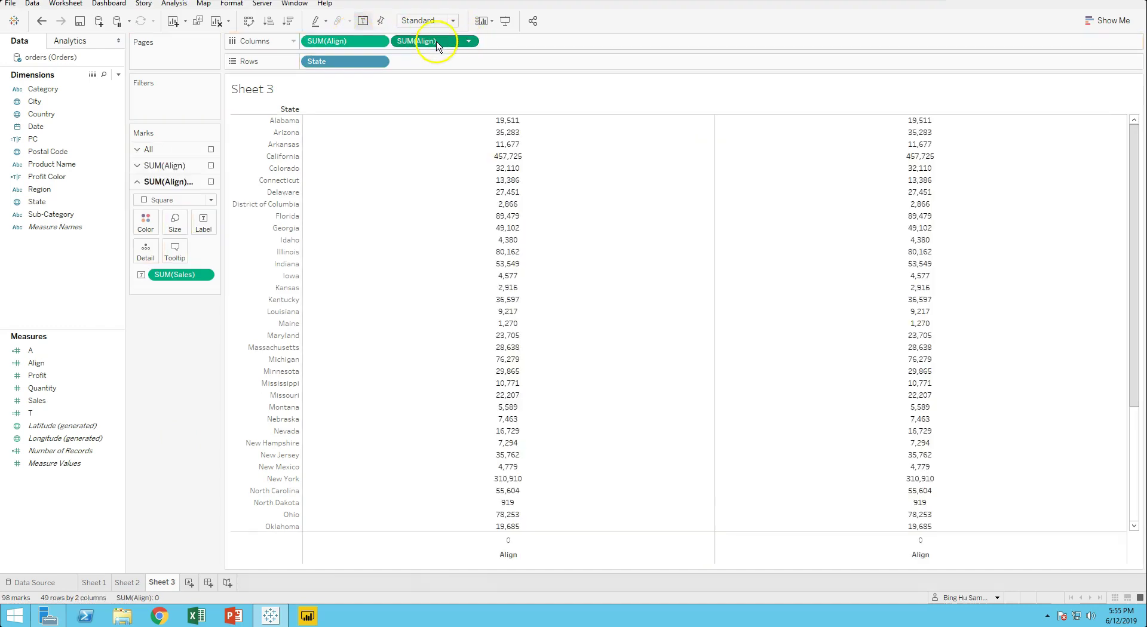
drag(37, 377, 161, 283)
drag(49, 399, 386, 43)
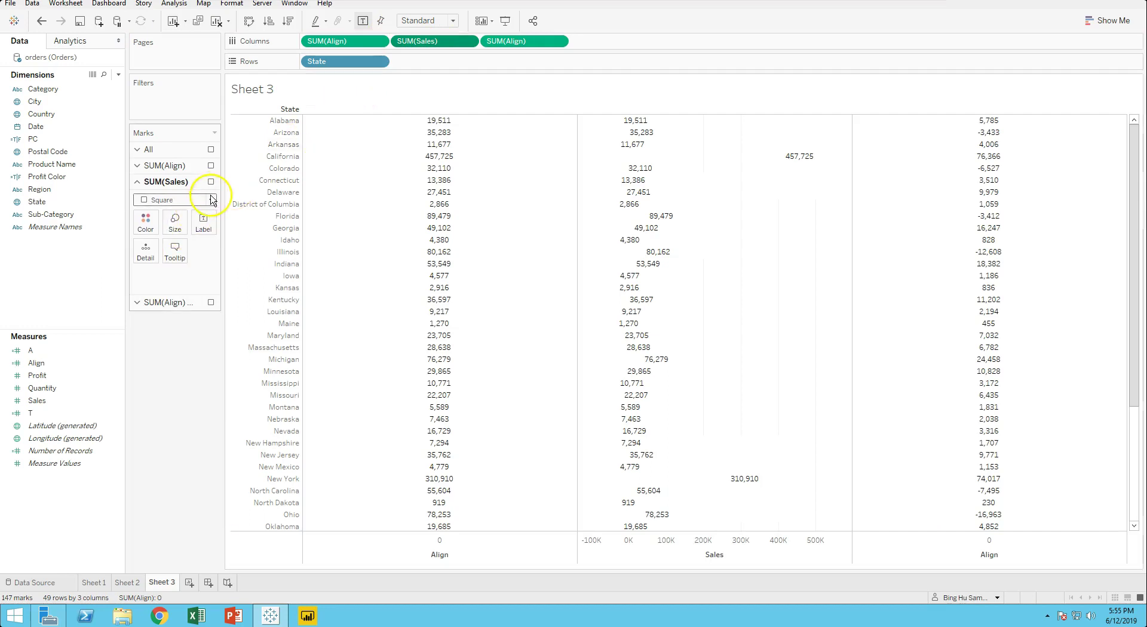
click(213, 201)
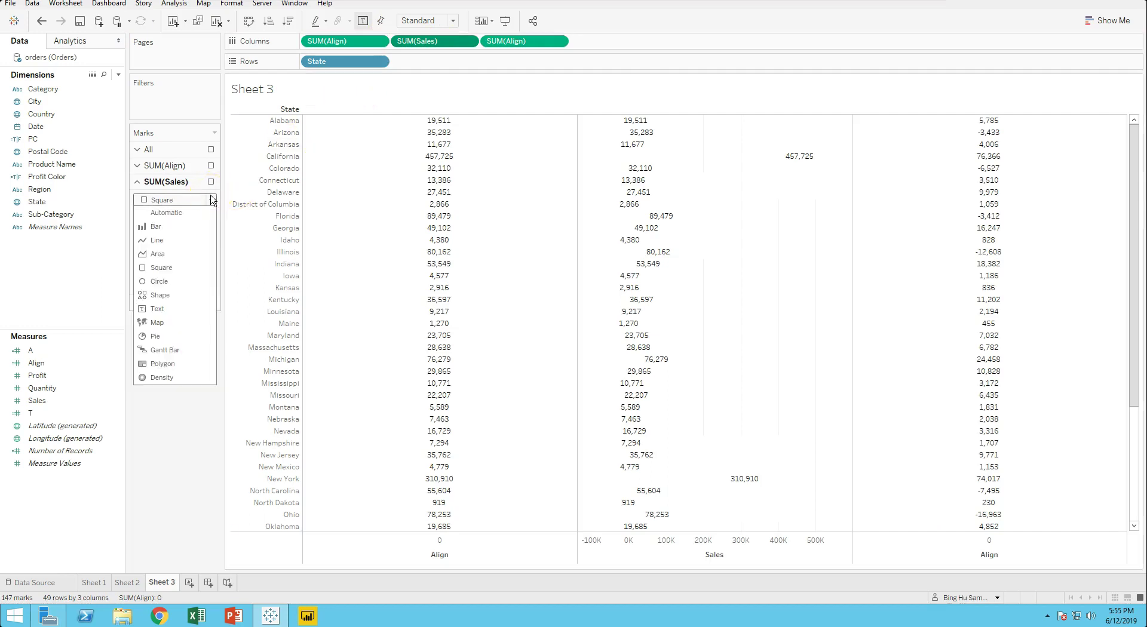
click(183, 225)
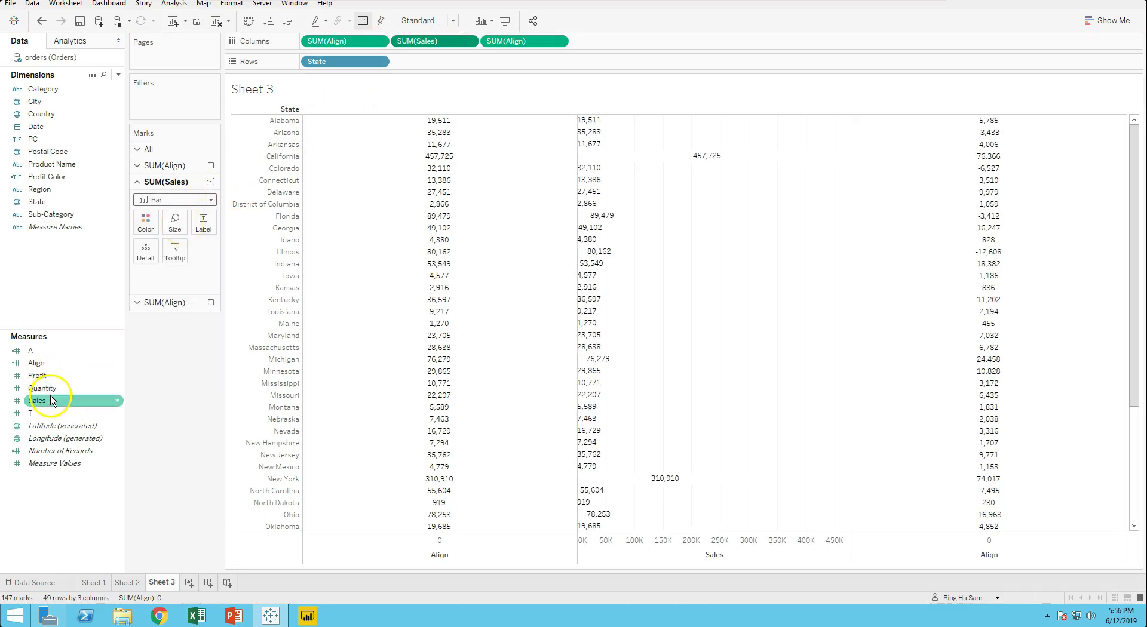
Colour the Sales bars by SUM(Sales) and hide their mark labels.
drag(52, 401, 145, 221)
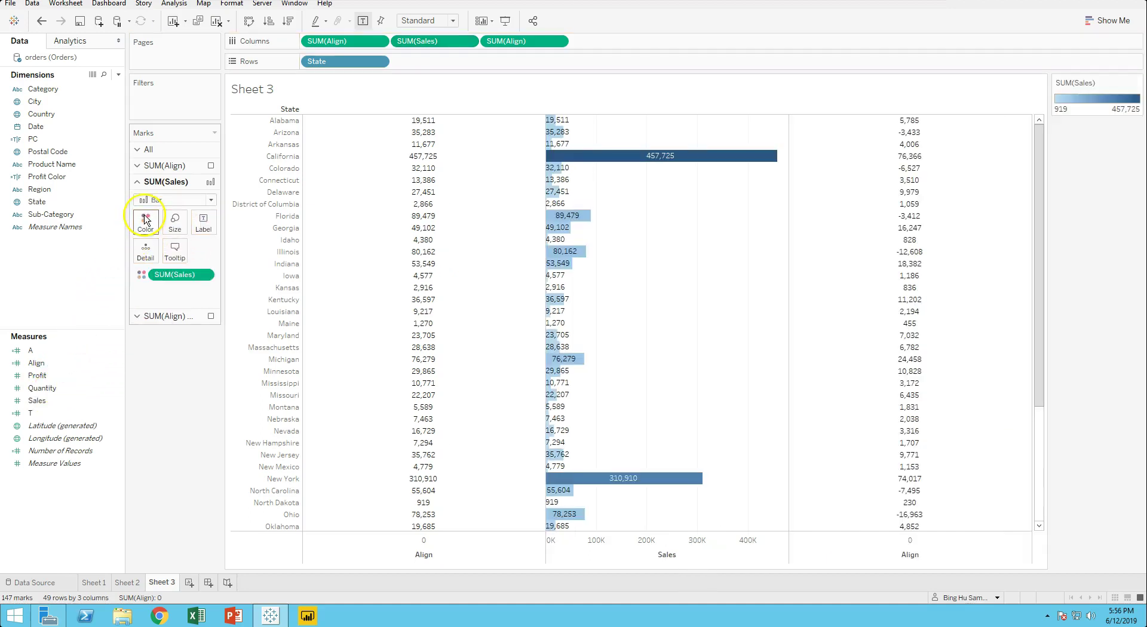
click(203, 225)
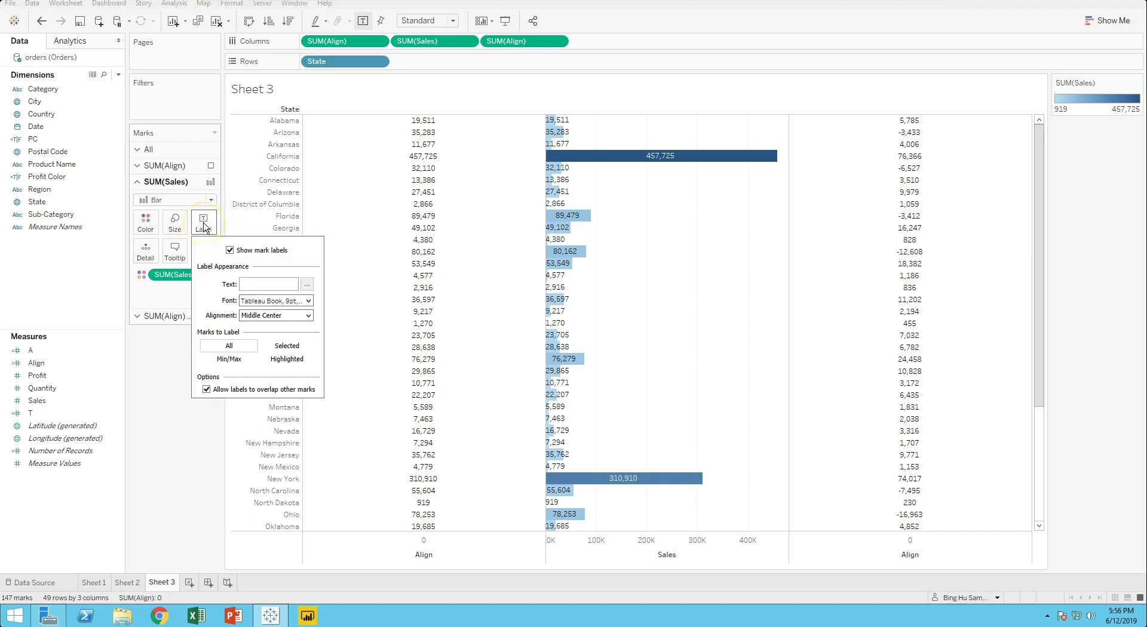
click(230, 250)
Add Profit as a fourth column drawn as bars.
click(154, 375)
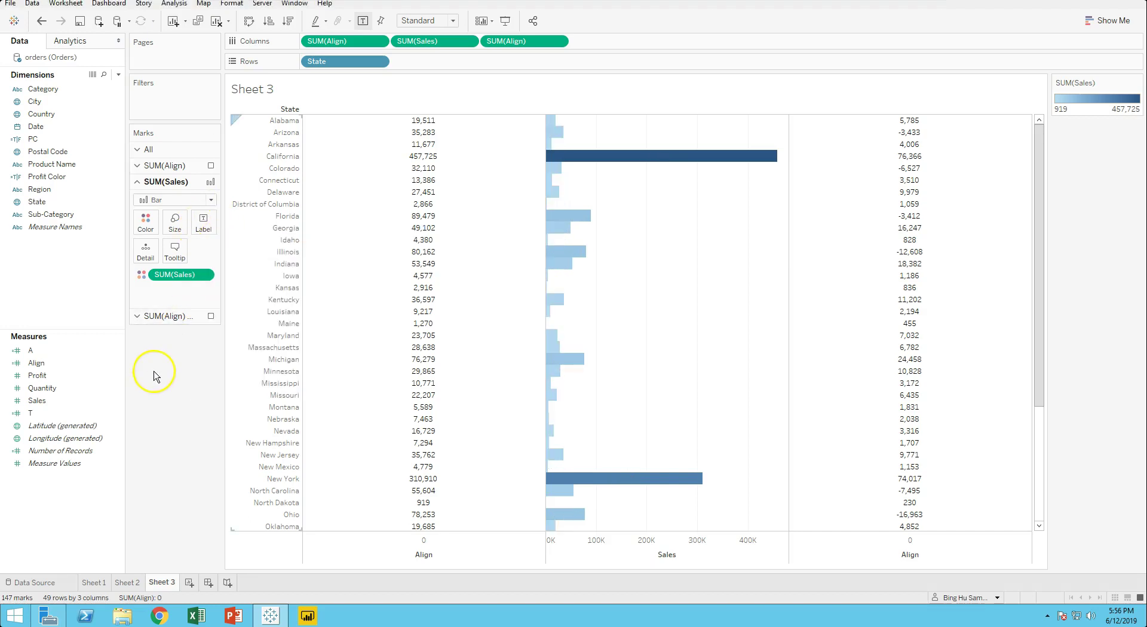
click(52, 377)
mouse_move(52, 377)
mouse_down()
mouse_move(138, 338)
mouse_move(602, 46)
mouse_up()
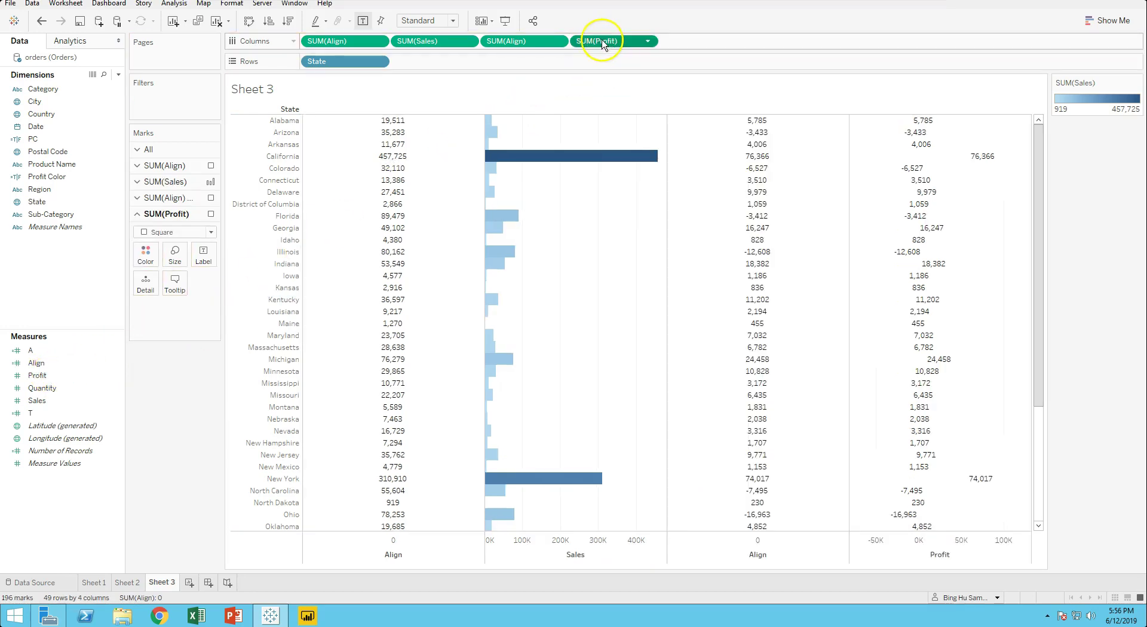
click(211, 233)
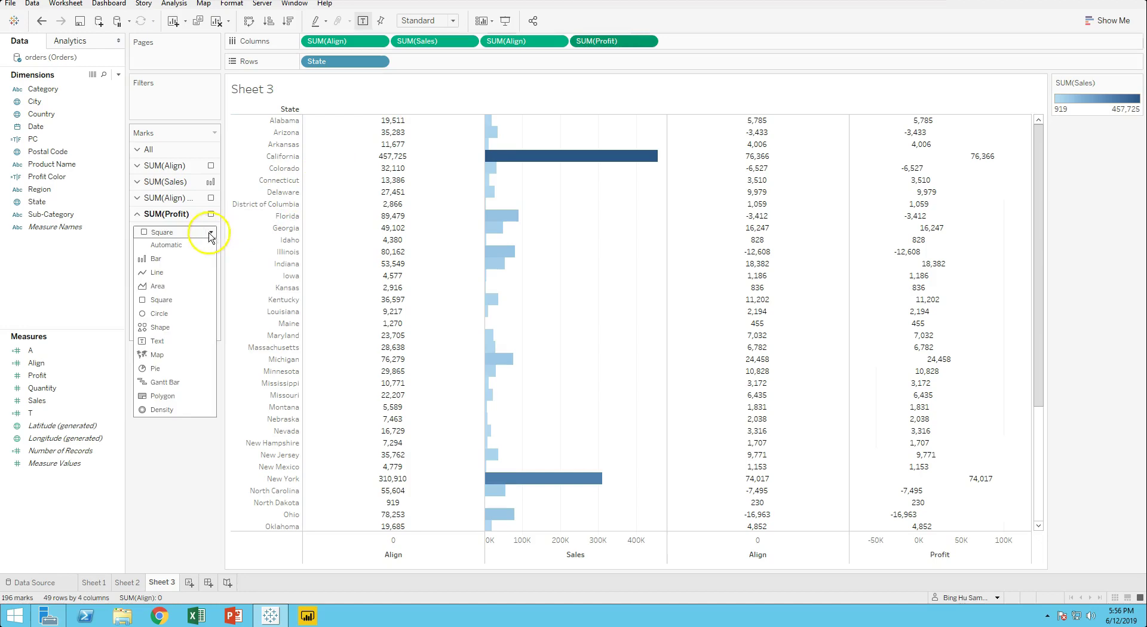
click(177, 263)
Create a calculated field Profit Color with the formula [Profit] >= 0.
right_click(43, 294)
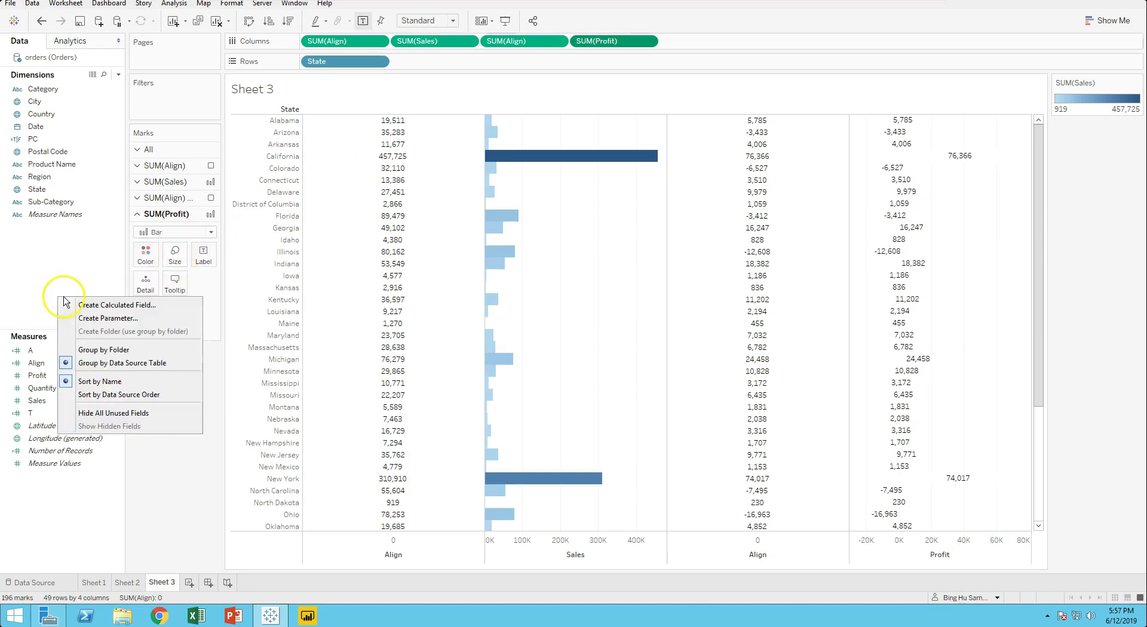
click(99, 303)
click(487, 202)
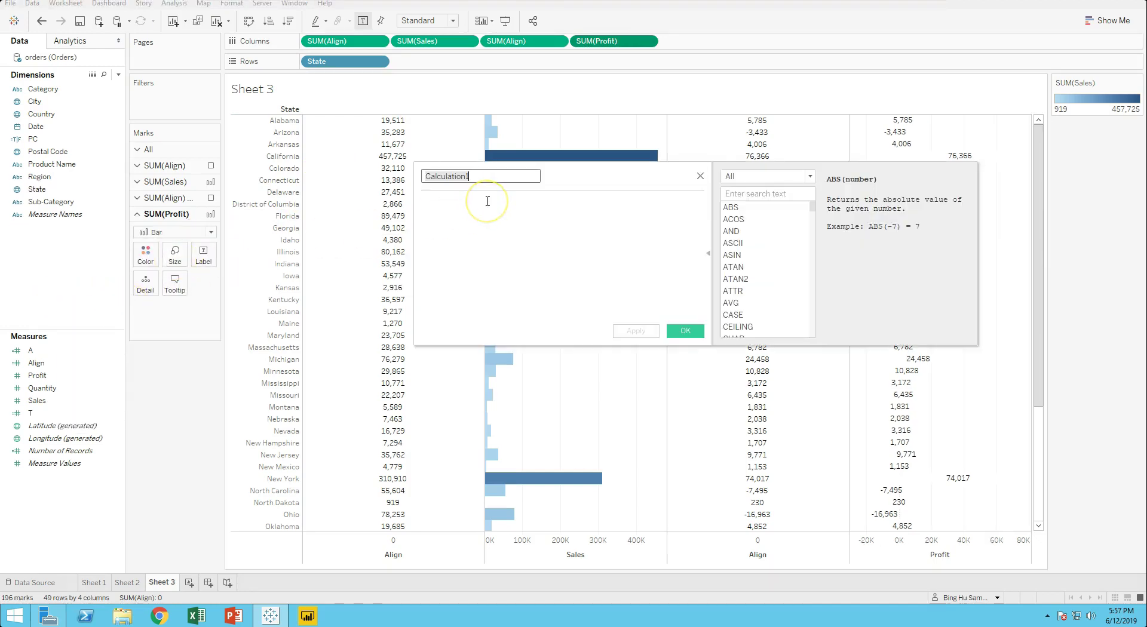
text(Profit Color)
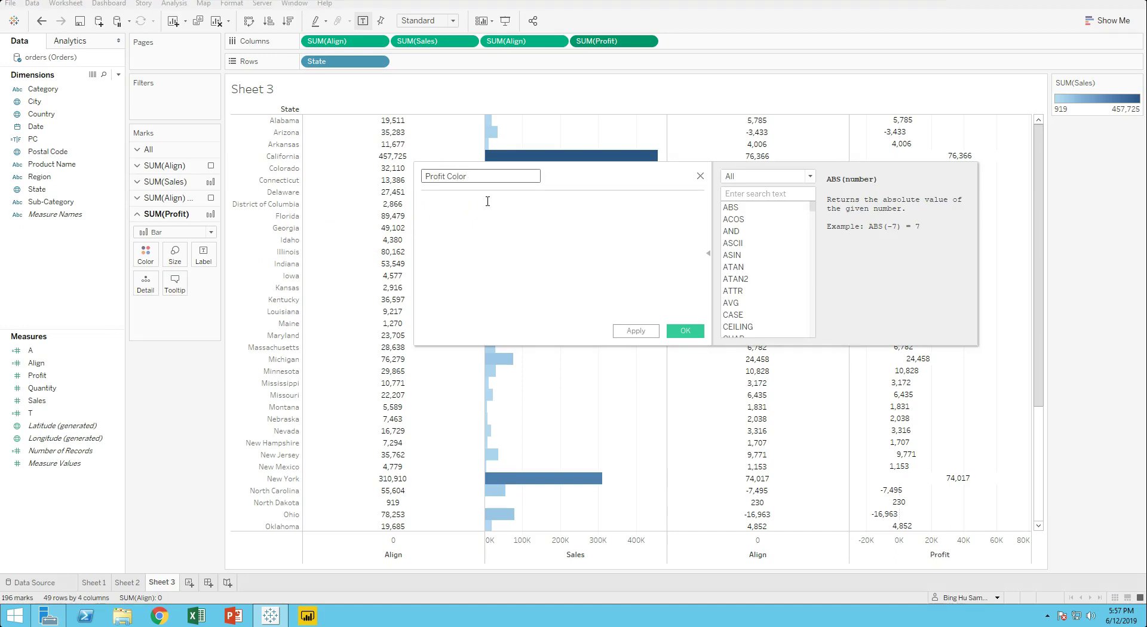
click(488, 205)
text(Pro)
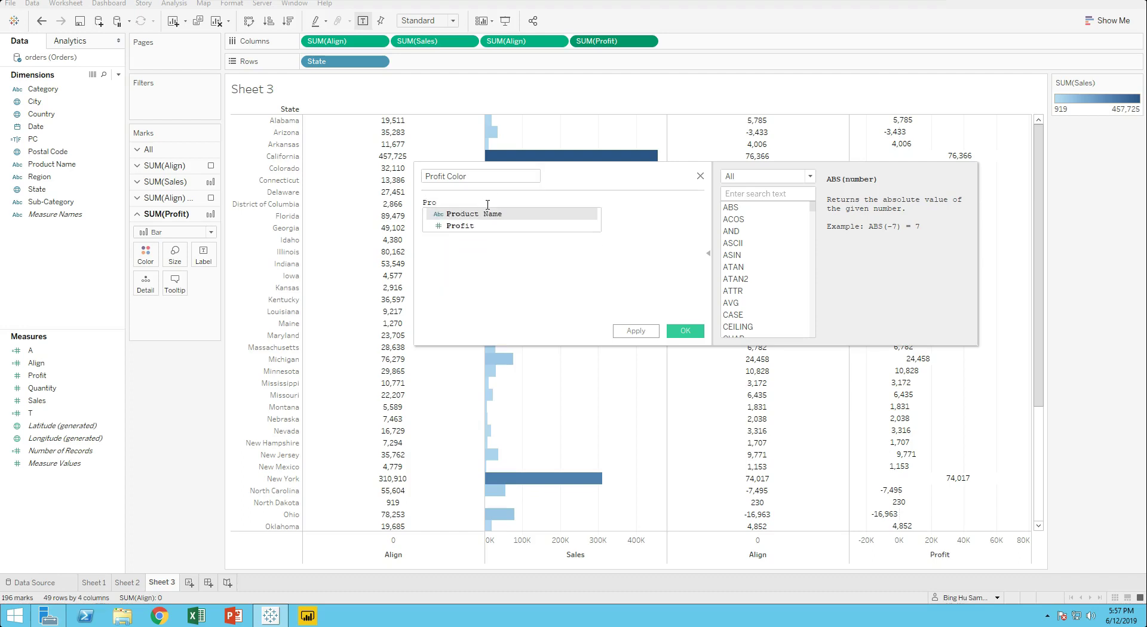
click(485, 226)
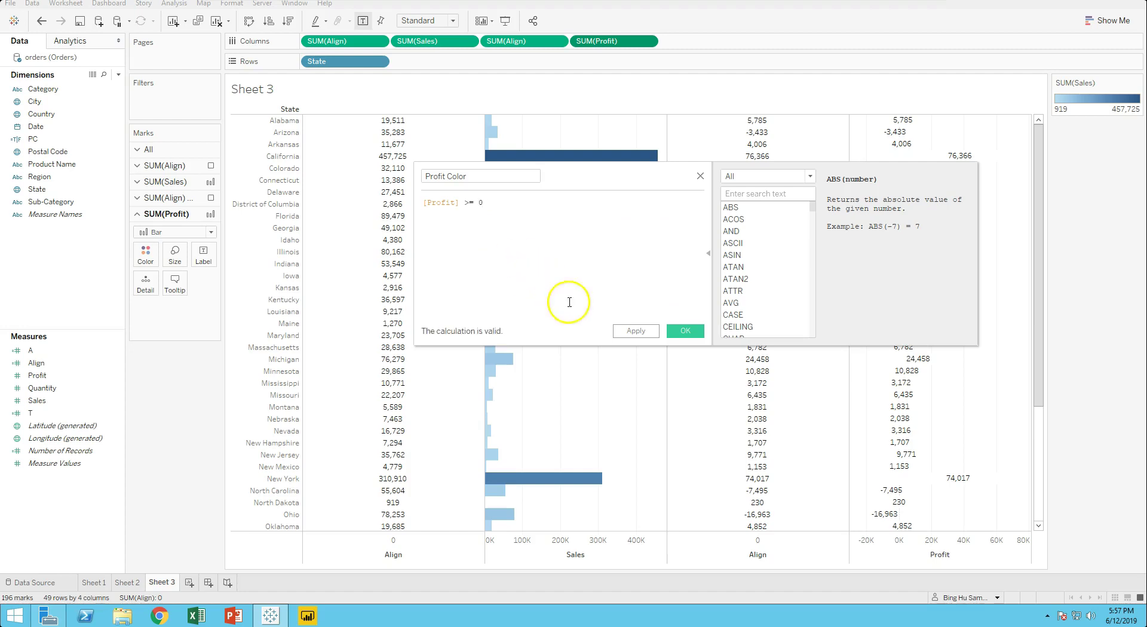
Colour the Profit bars by Profit Color: False red, True green.
click(683, 331)
drag(44, 176, 148, 262)
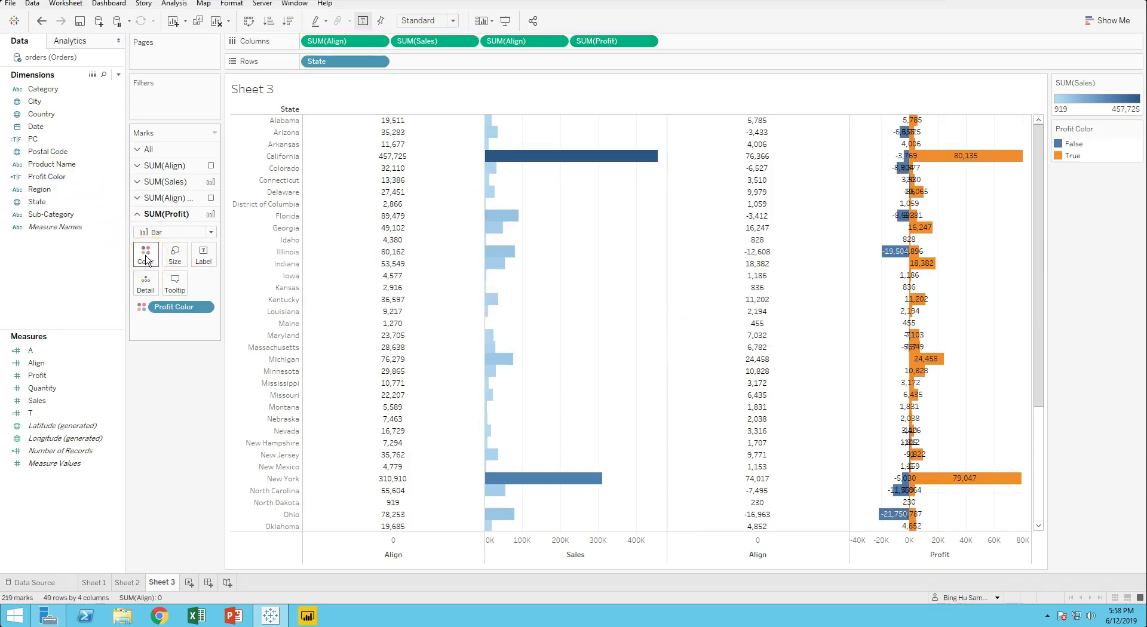
click(146, 258)
click(177, 293)
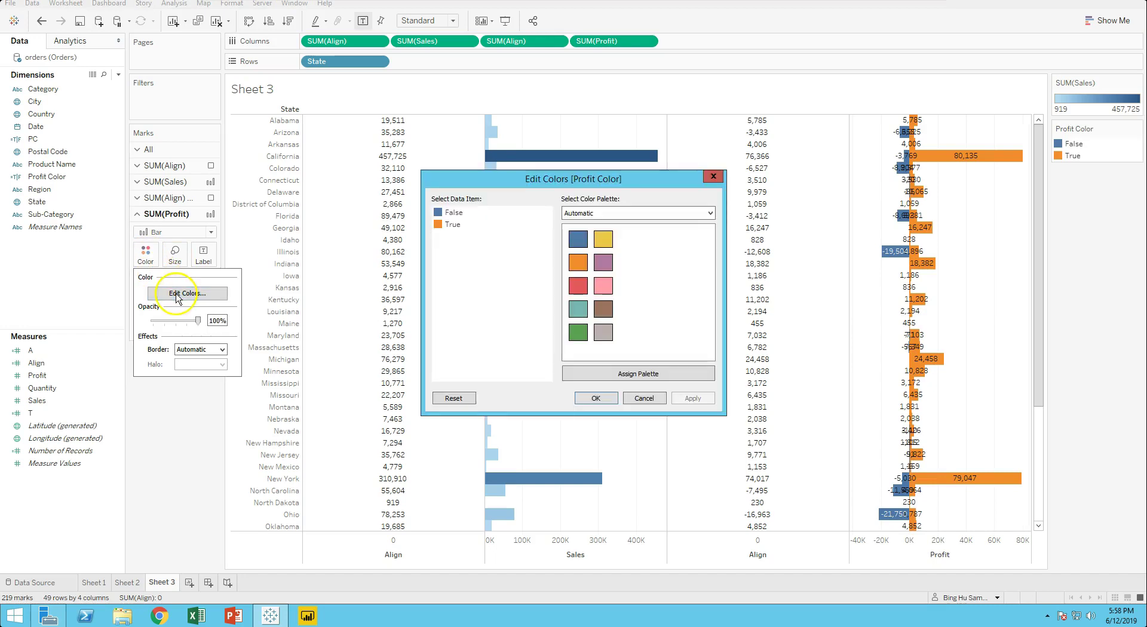
click(460, 217)
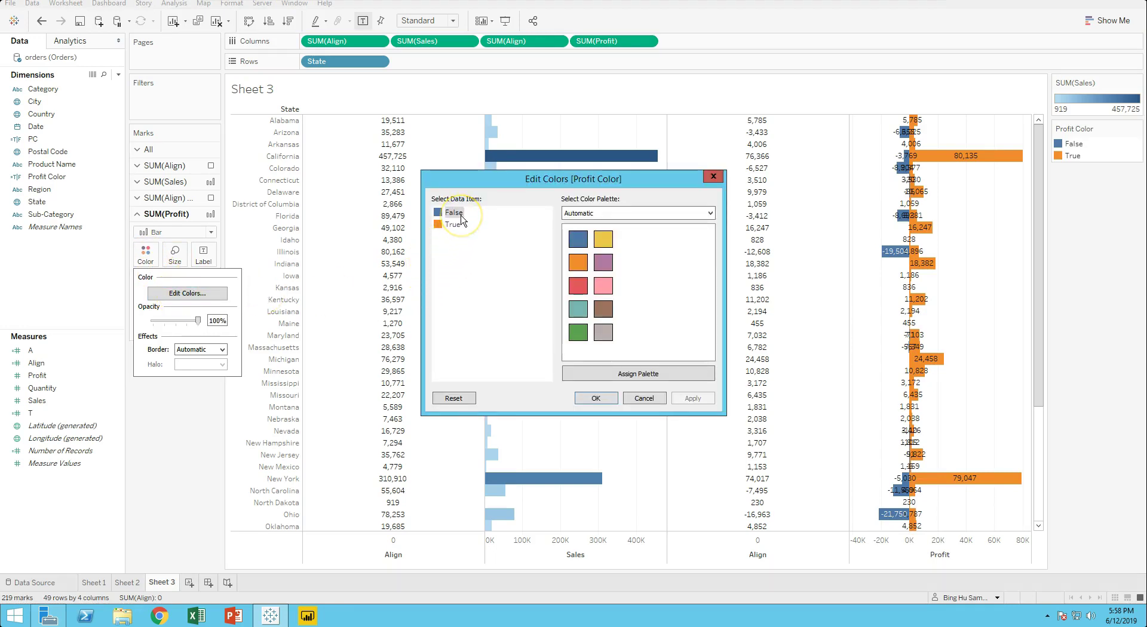
click(578, 285)
click(452, 225)
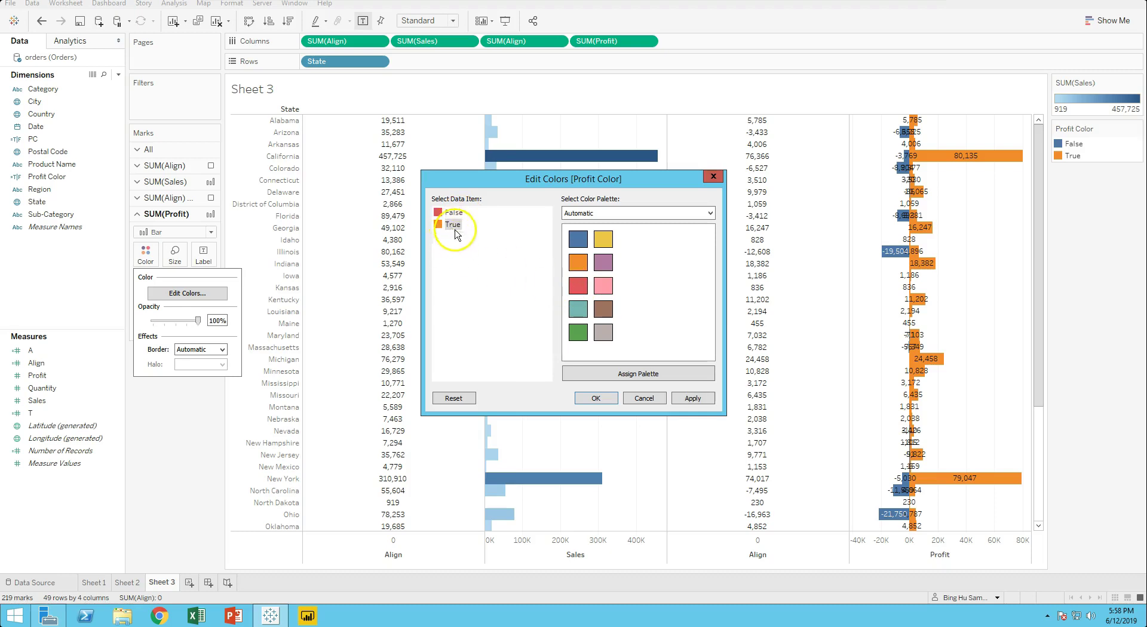
click(577, 332)
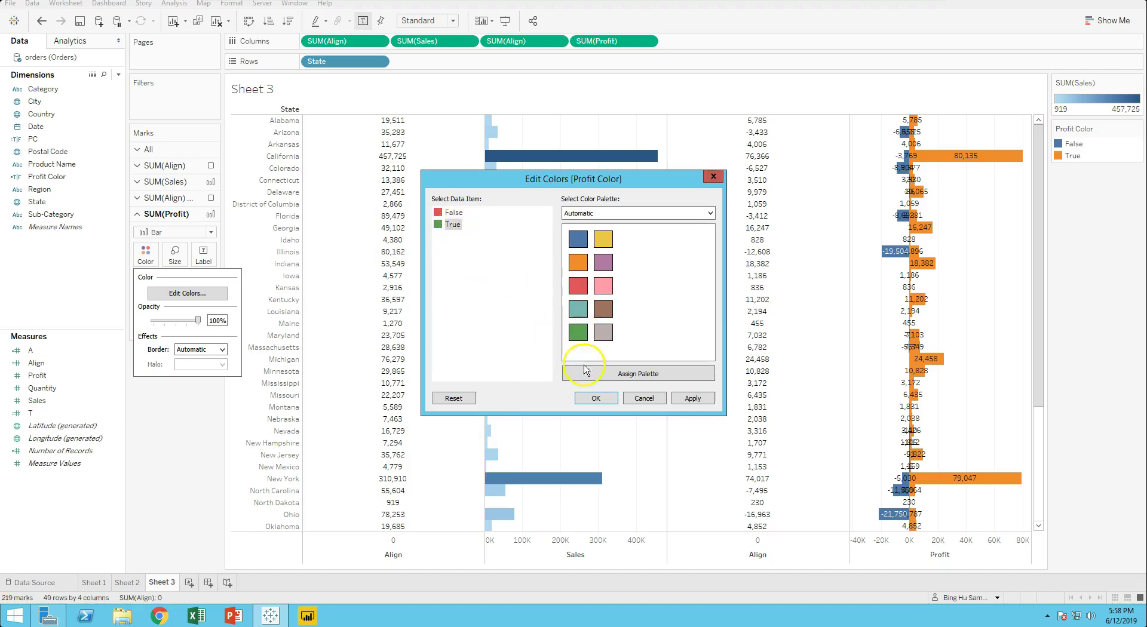
click(595, 398)
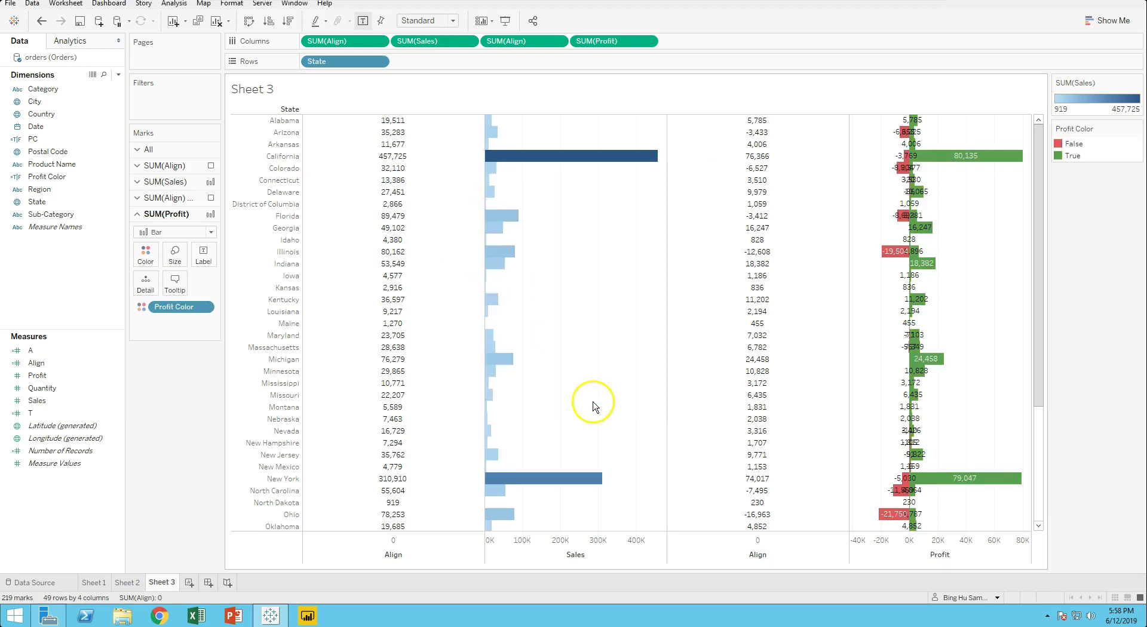
Hide the Profit bar labels and narrow the table's columns.
click(203, 254)
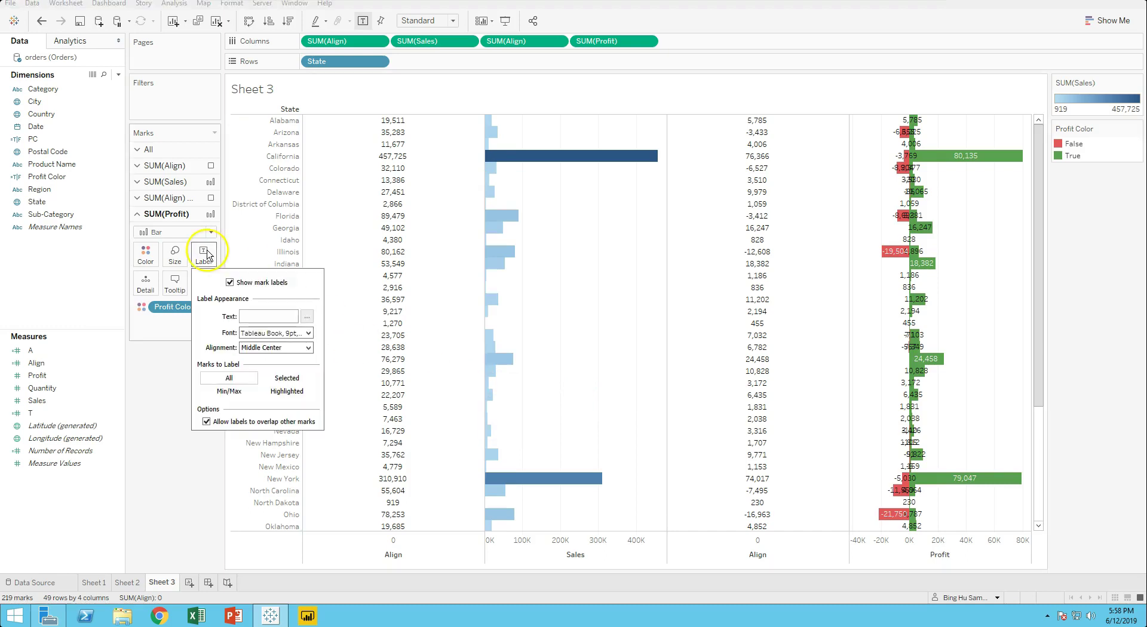
click(230, 283)
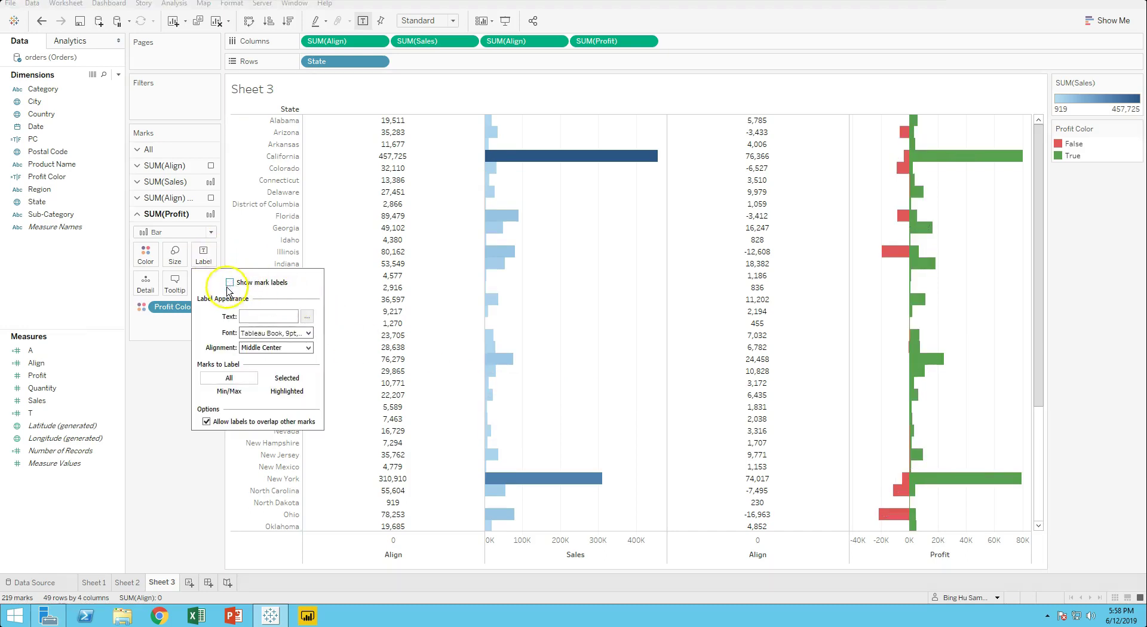
click(157, 388)
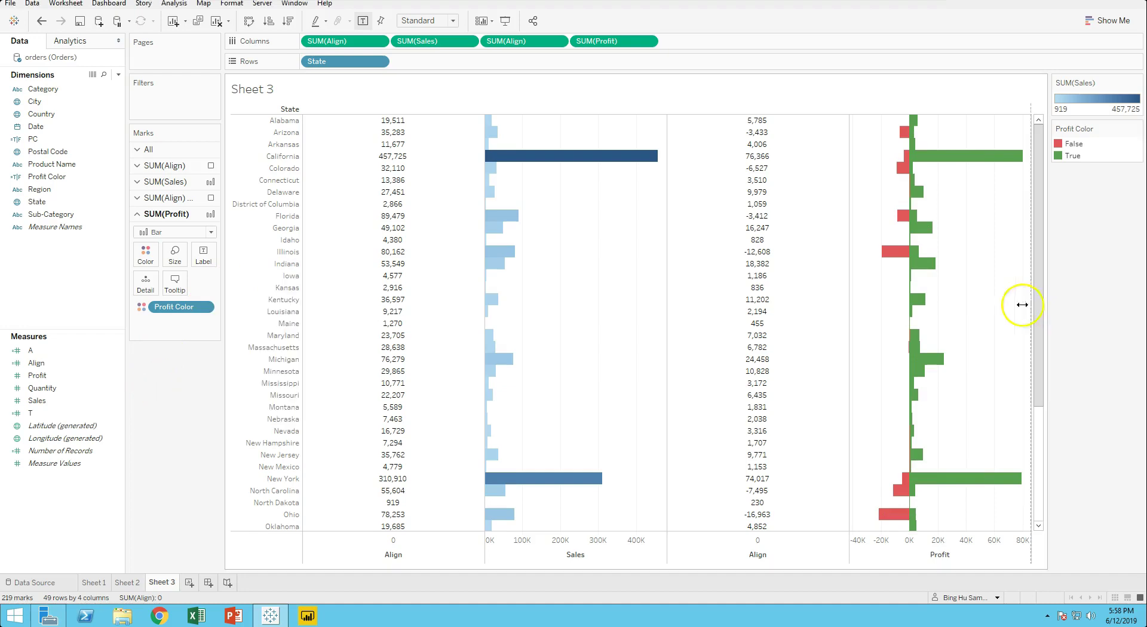
drag(812, 324, 586, 332)
Create a calculated field named Title with the formula 0.0.
right_click(66, 303)
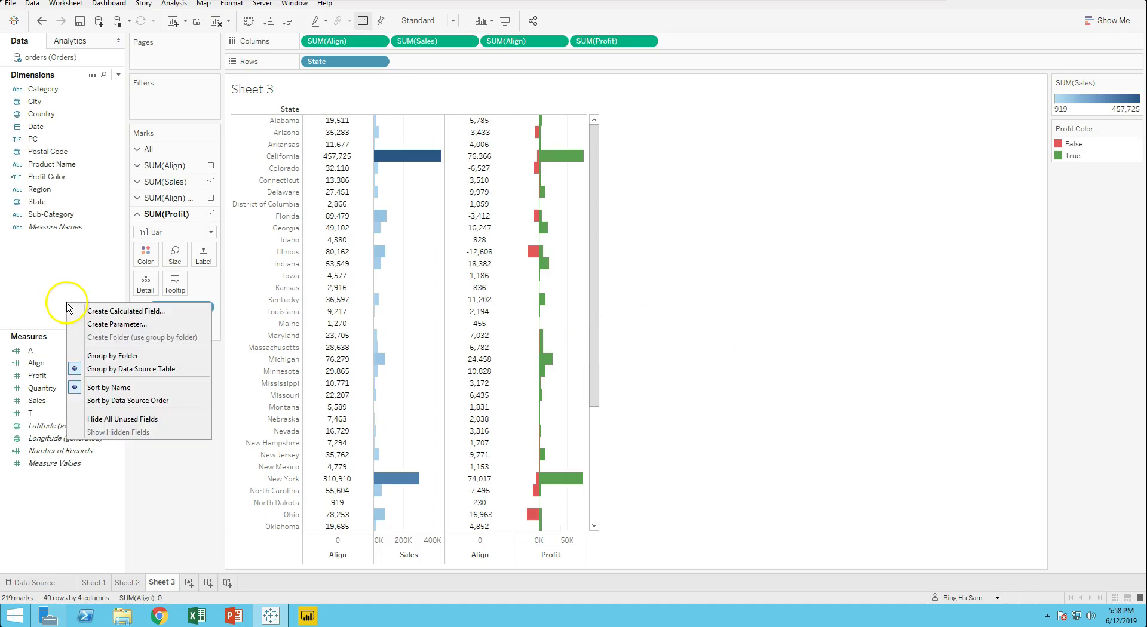
click(98, 310)
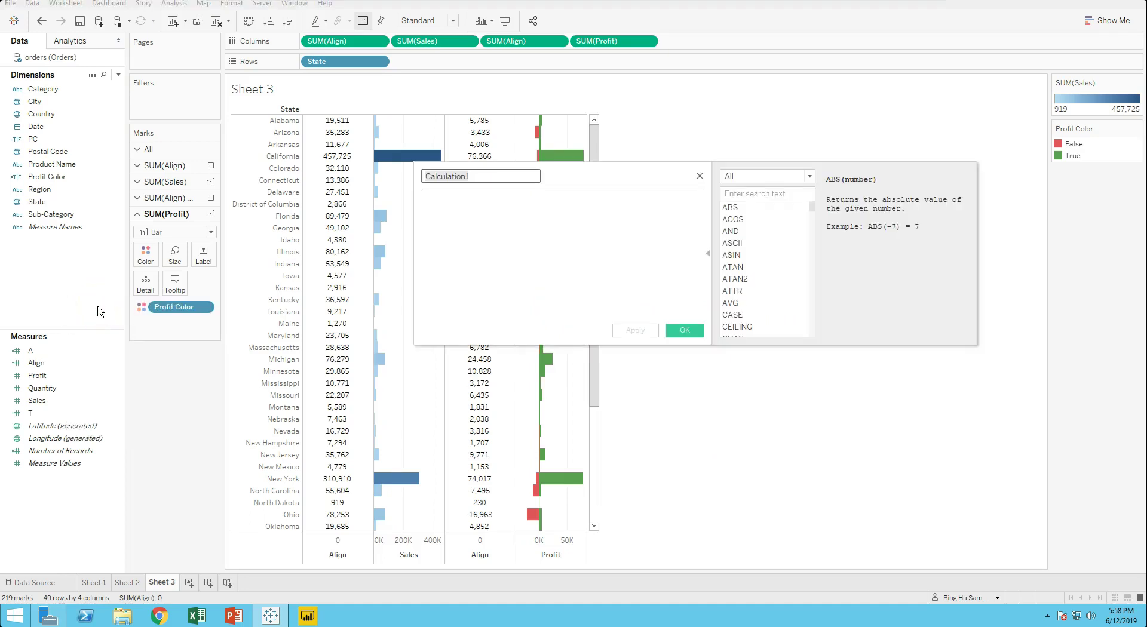
text(Title)
click(463, 224)
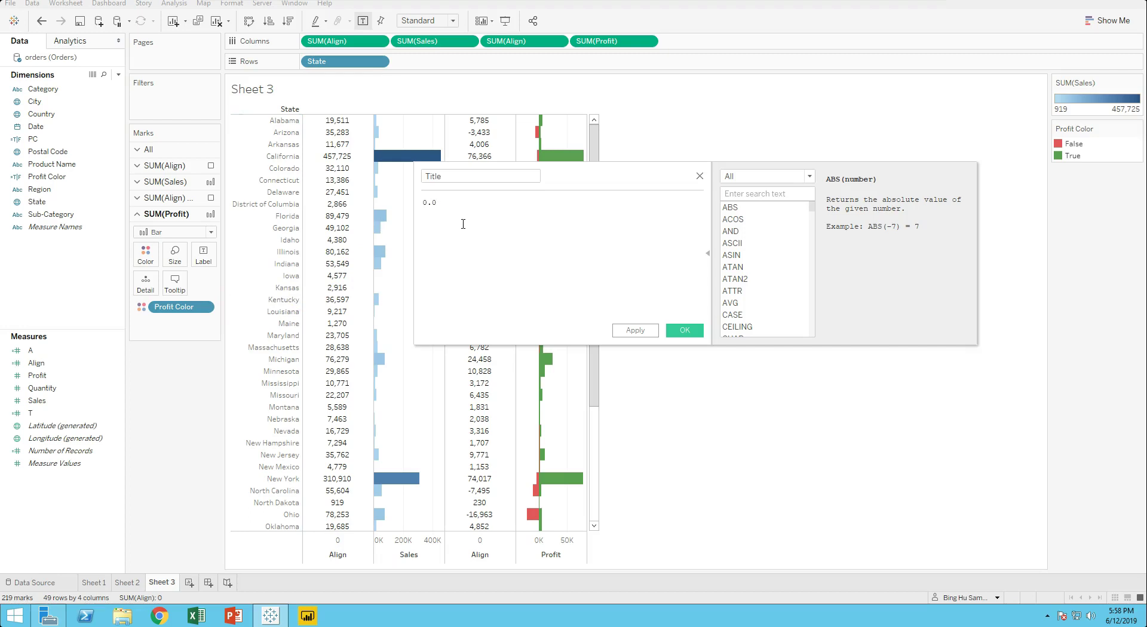
click(677, 332)
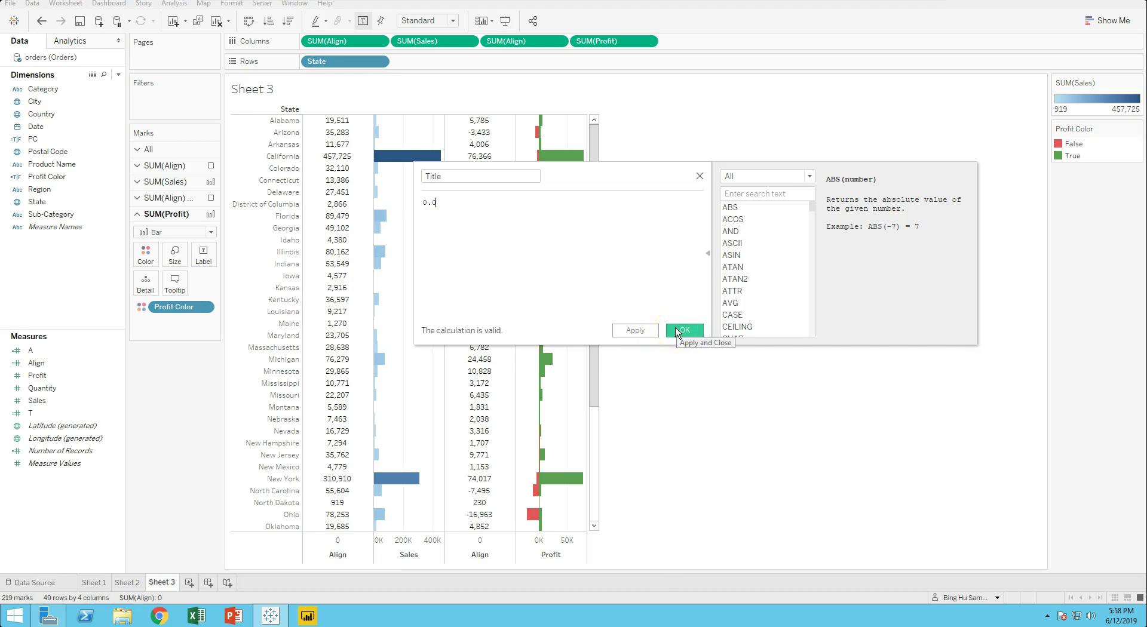
click(677, 331)
Add Title to Columns twice, before Sales and before Profit.
click(37, 426)
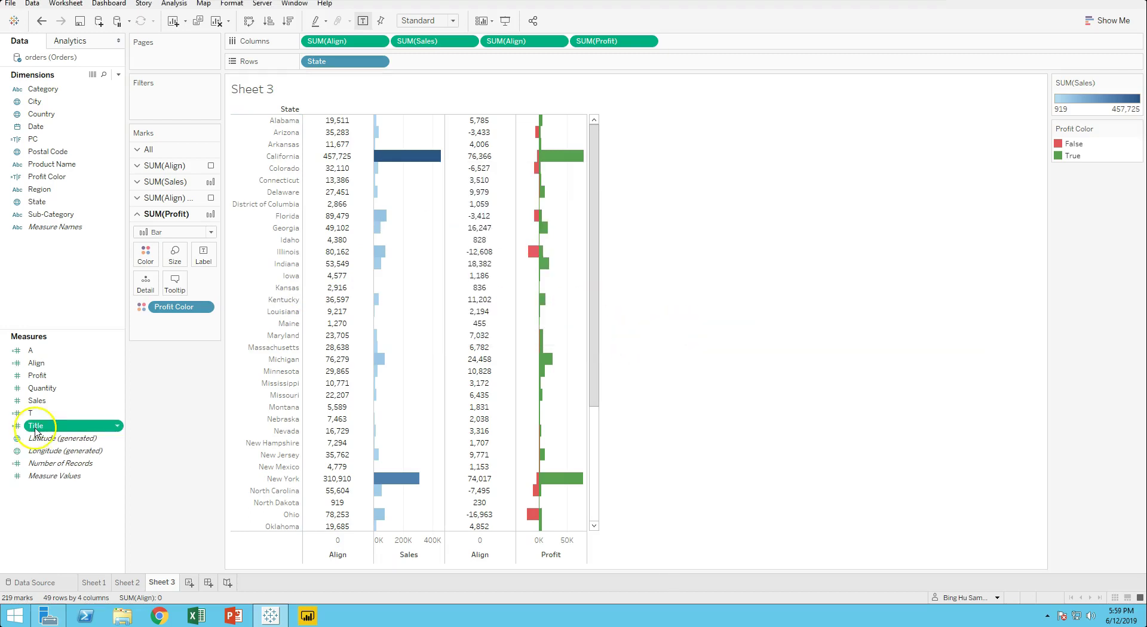
drag(37, 429, 387, 44)
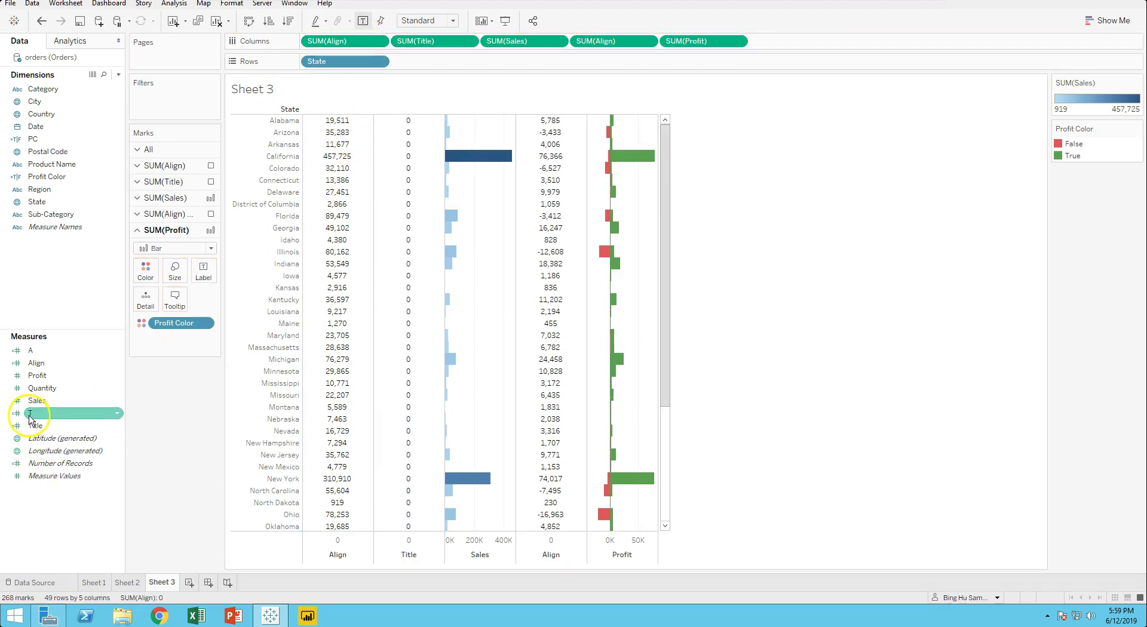
drag(31, 424, 653, 40)
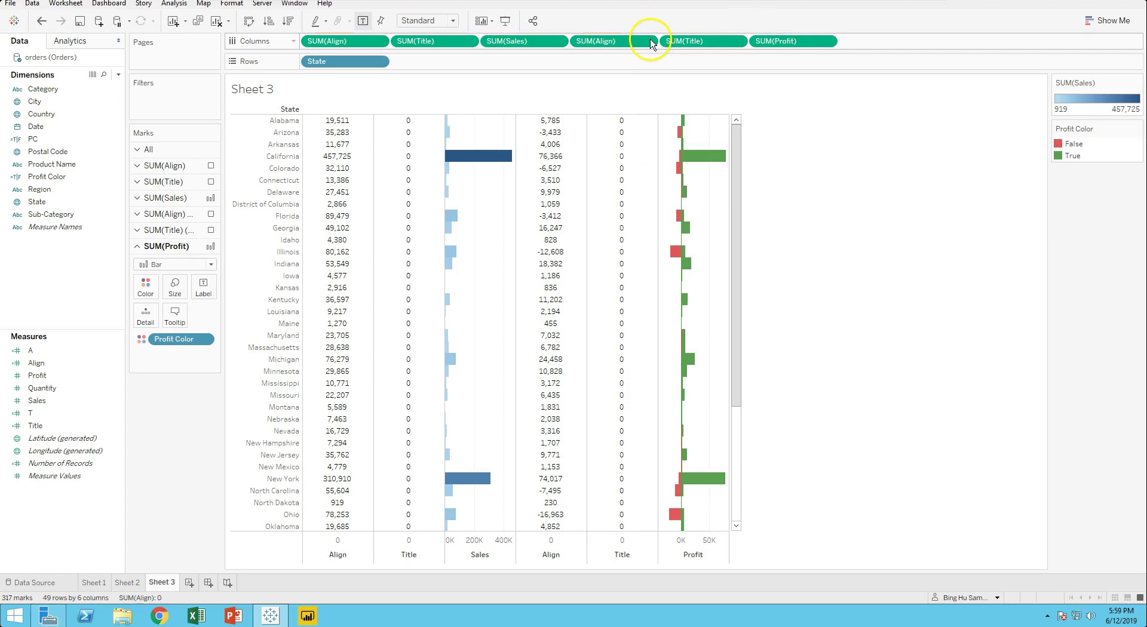
Put the first Title on a dual axis with the first Align column.
click(447, 43)
click(469, 41)
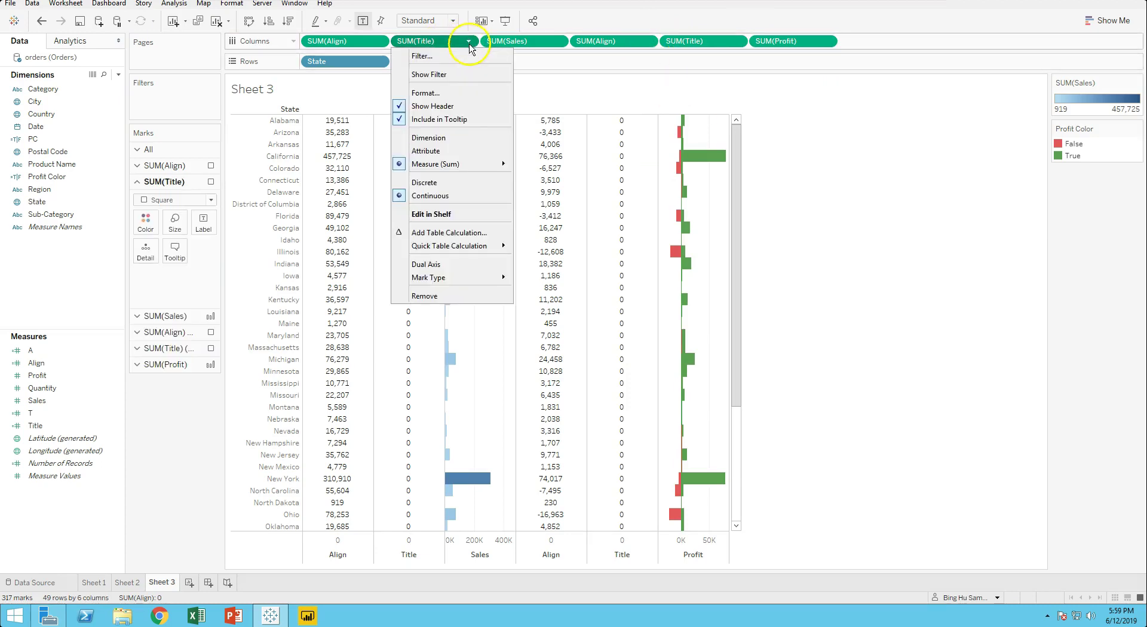
click(436, 264)
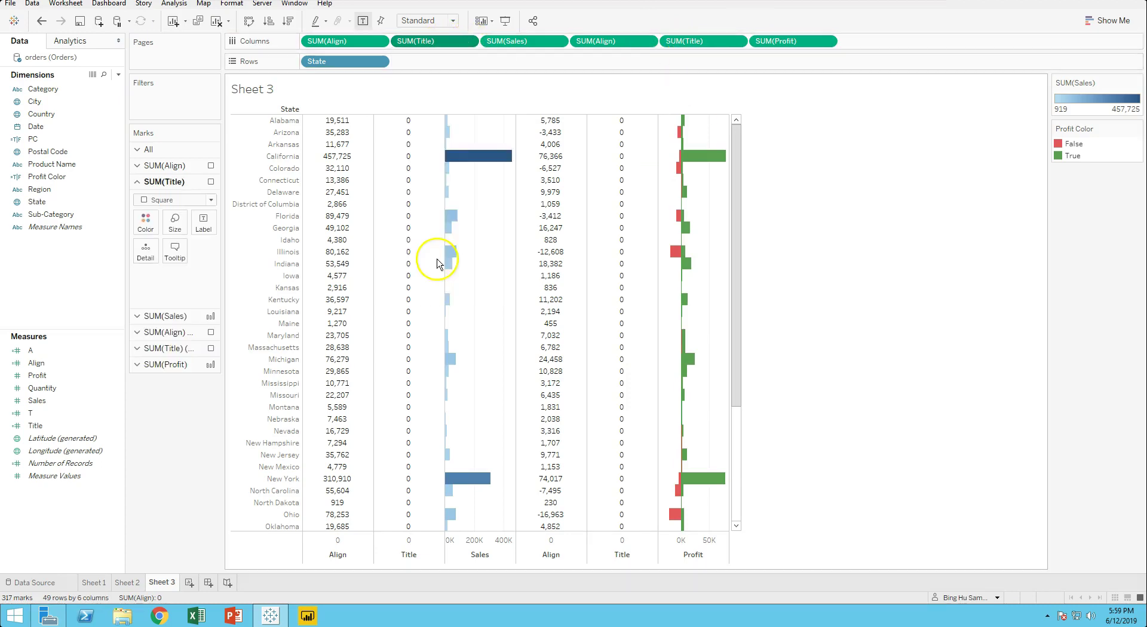
mouse_move(450, 251)
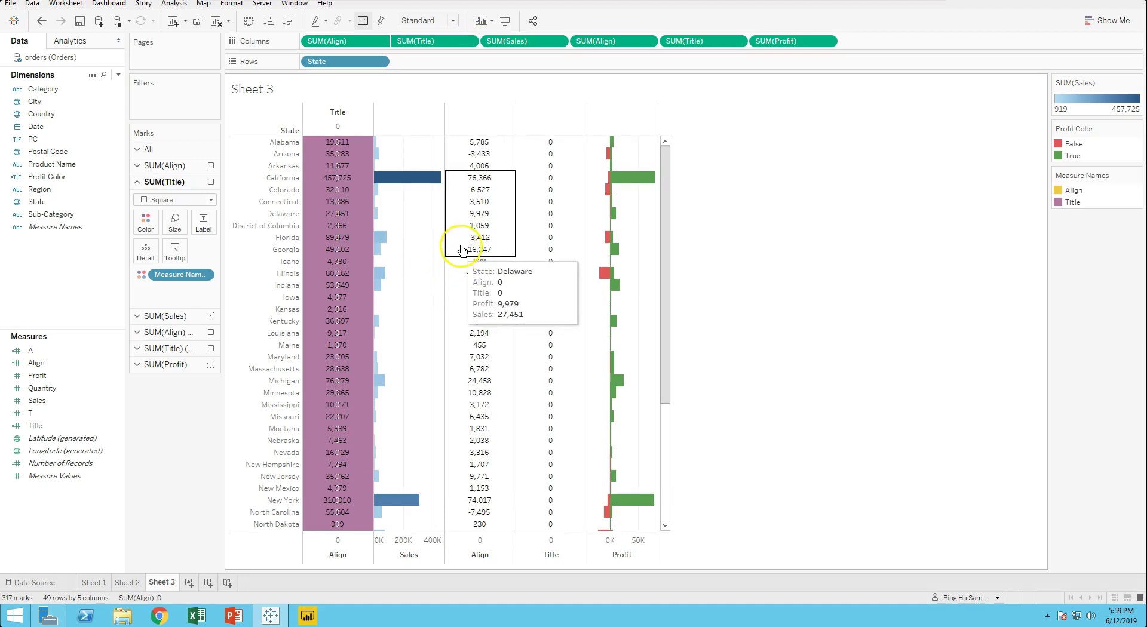
click(730, 43)
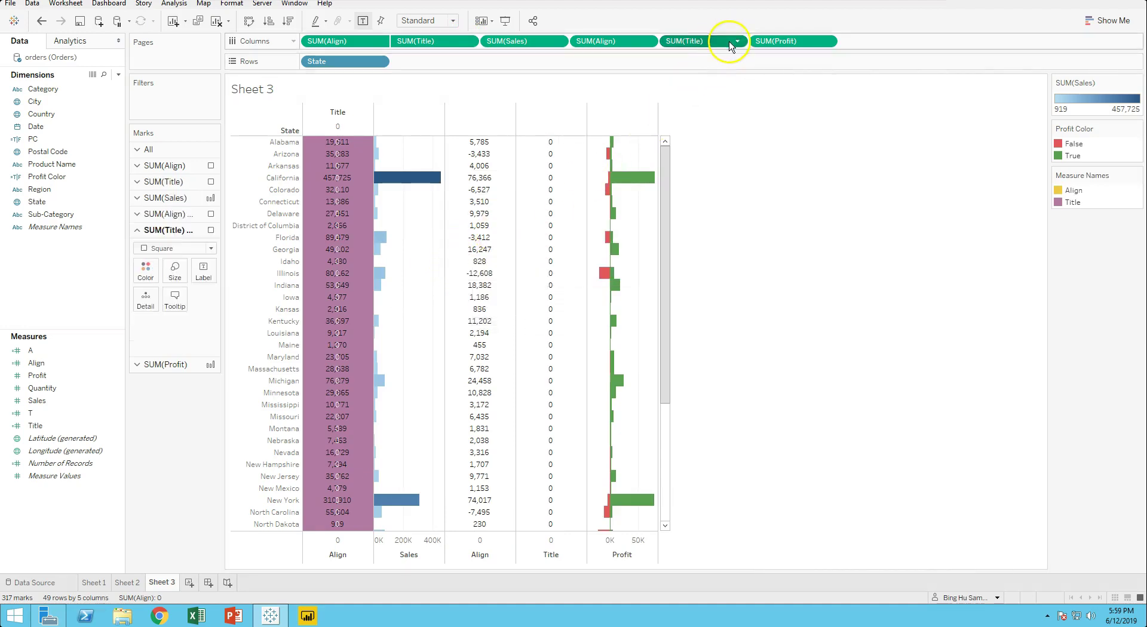
click(734, 42)
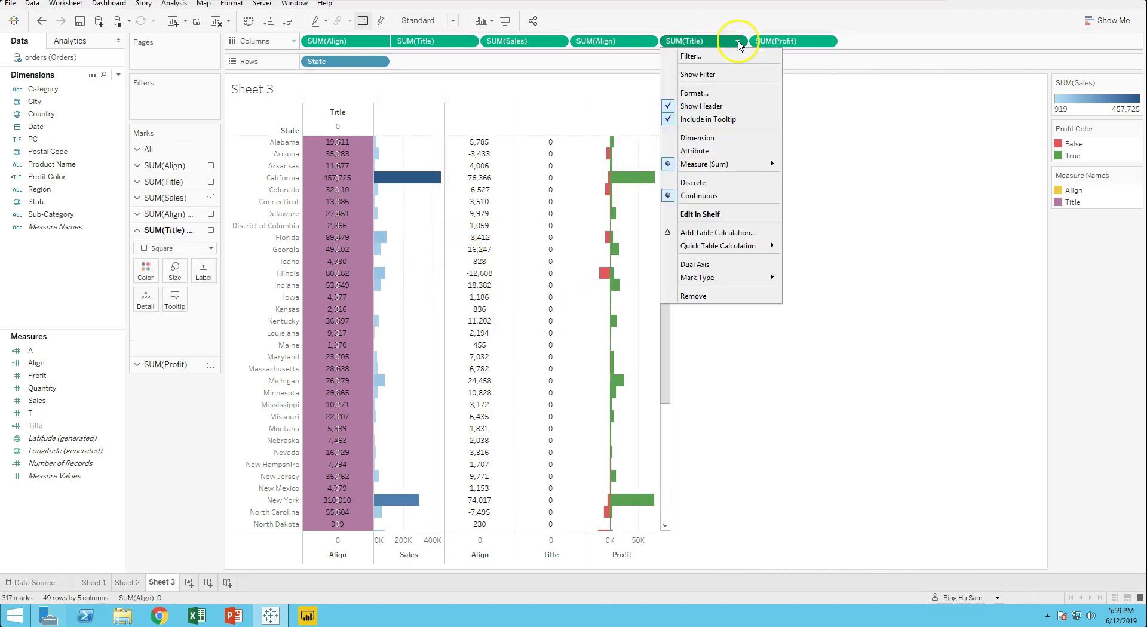
Dual-axis the second Title, and remove Measure Names colouring from the first Align and Title.
click(718, 264)
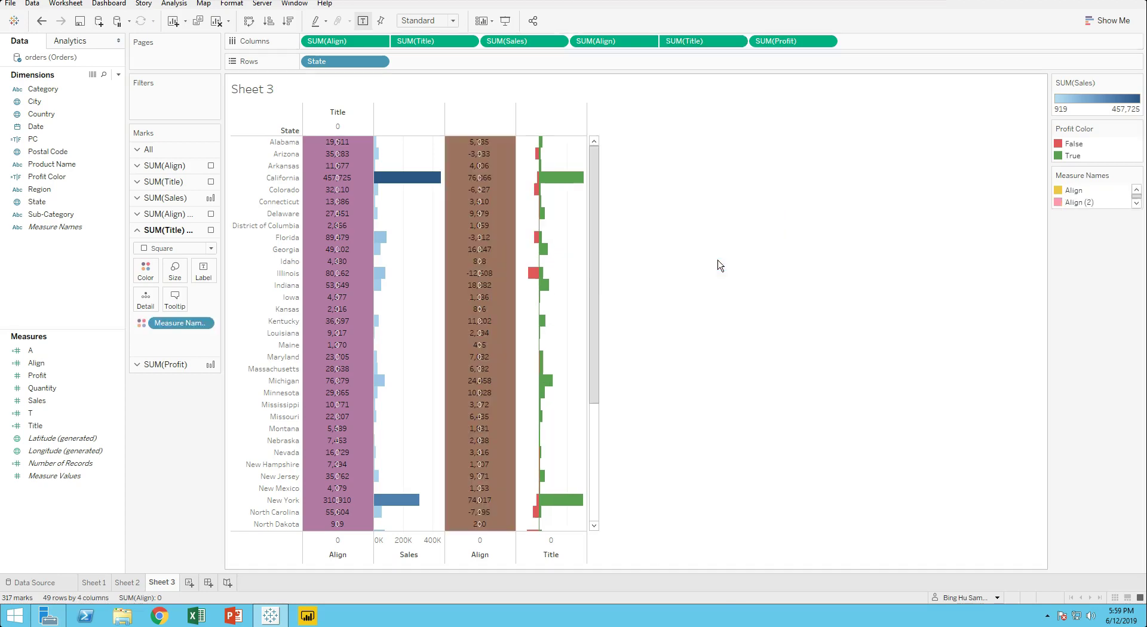
click(352, 43)
drag(179, 273, 66, 281)
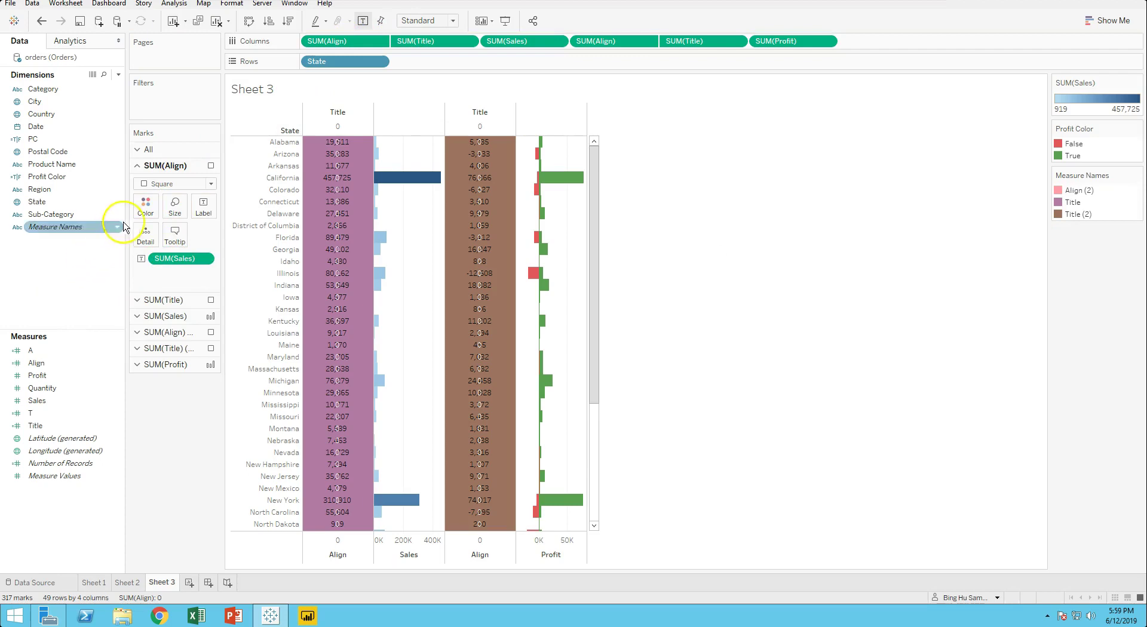
click(145, 204)
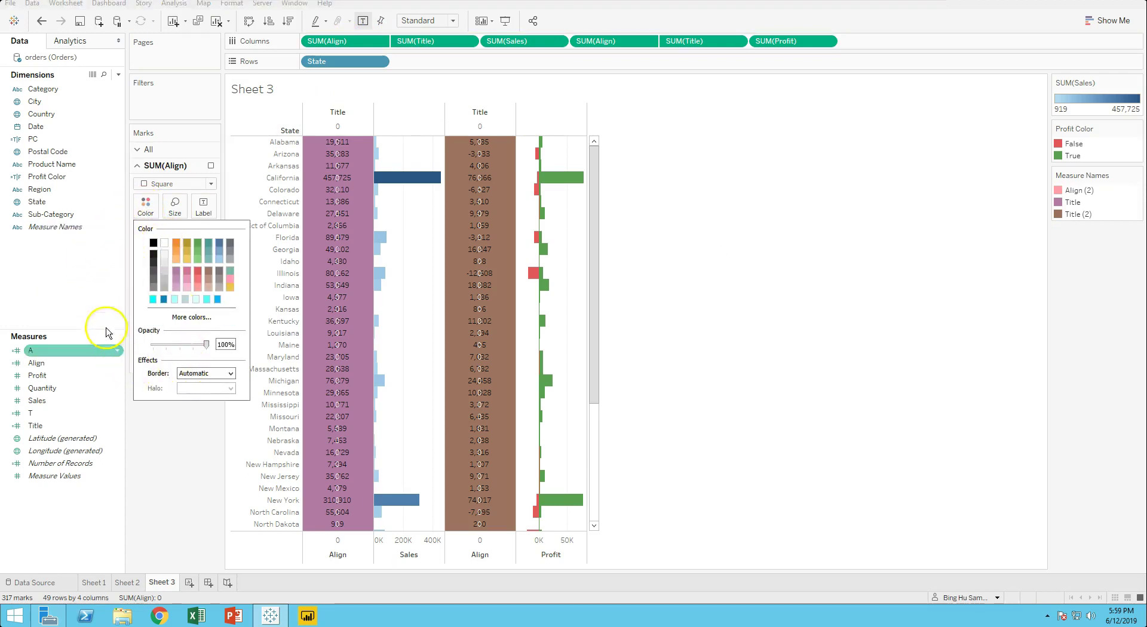
click(99, 310)
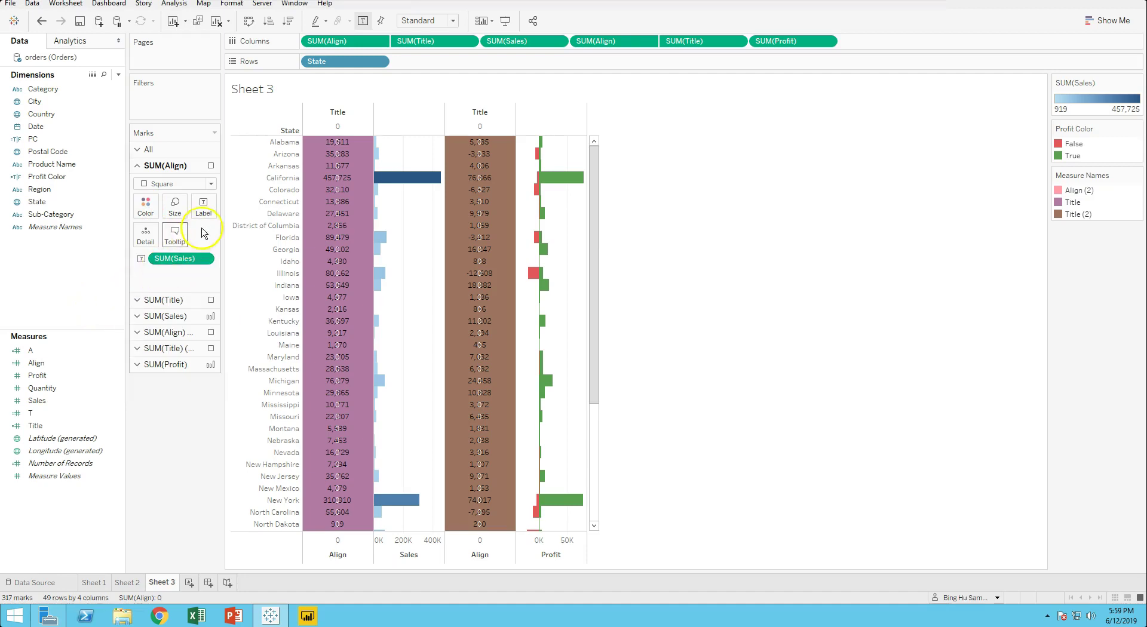
click(431, 40)
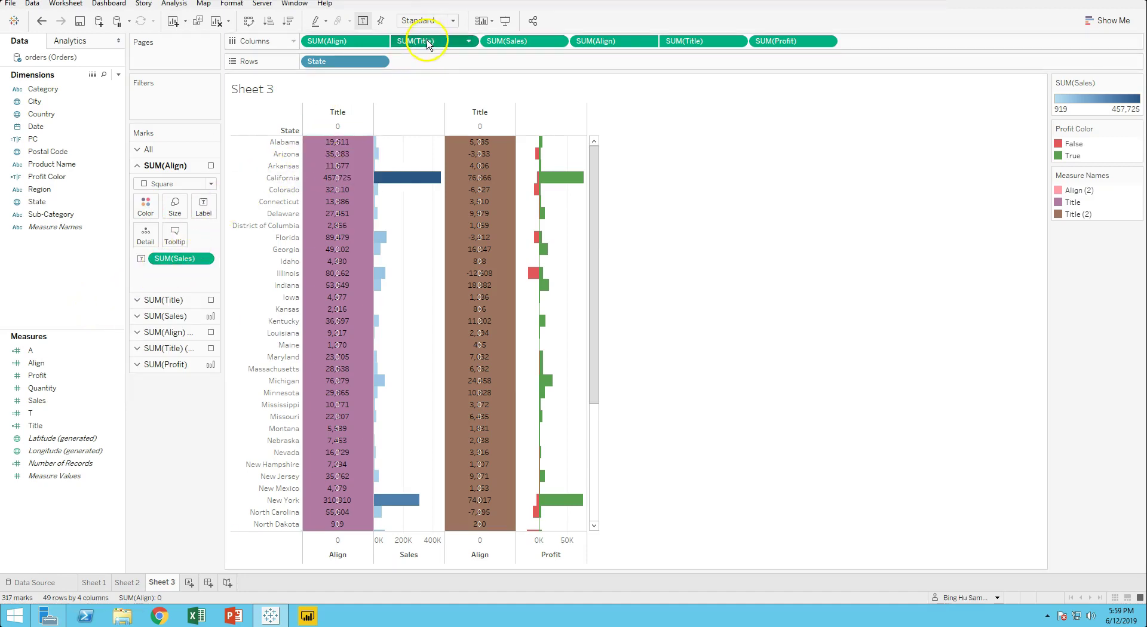
drag(180, 275, 52, 289)
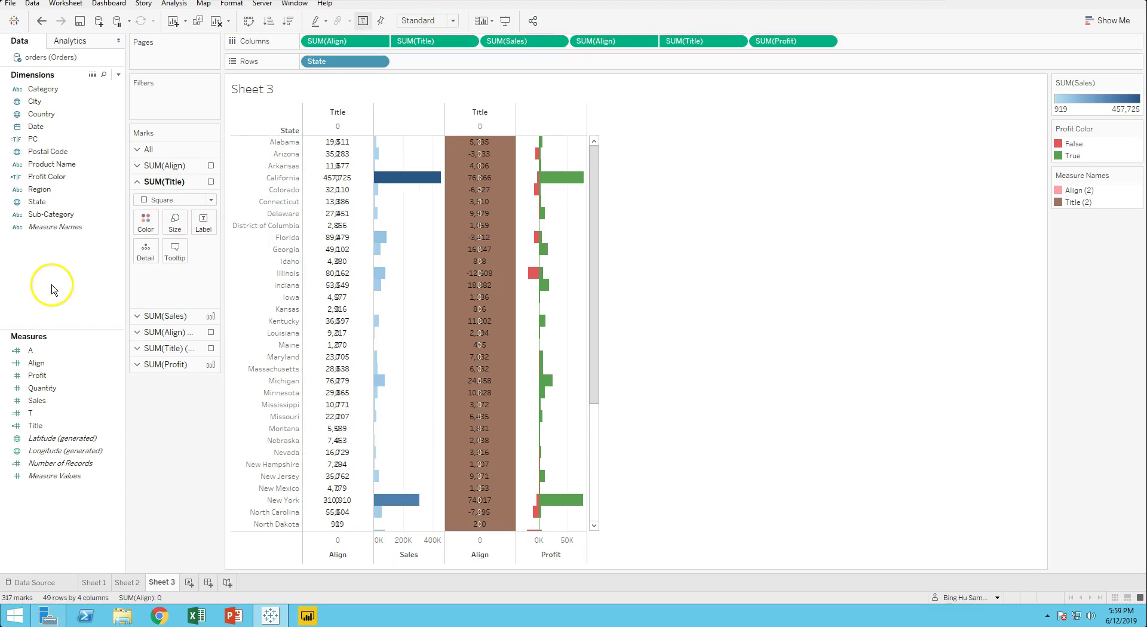
click(199, 221)
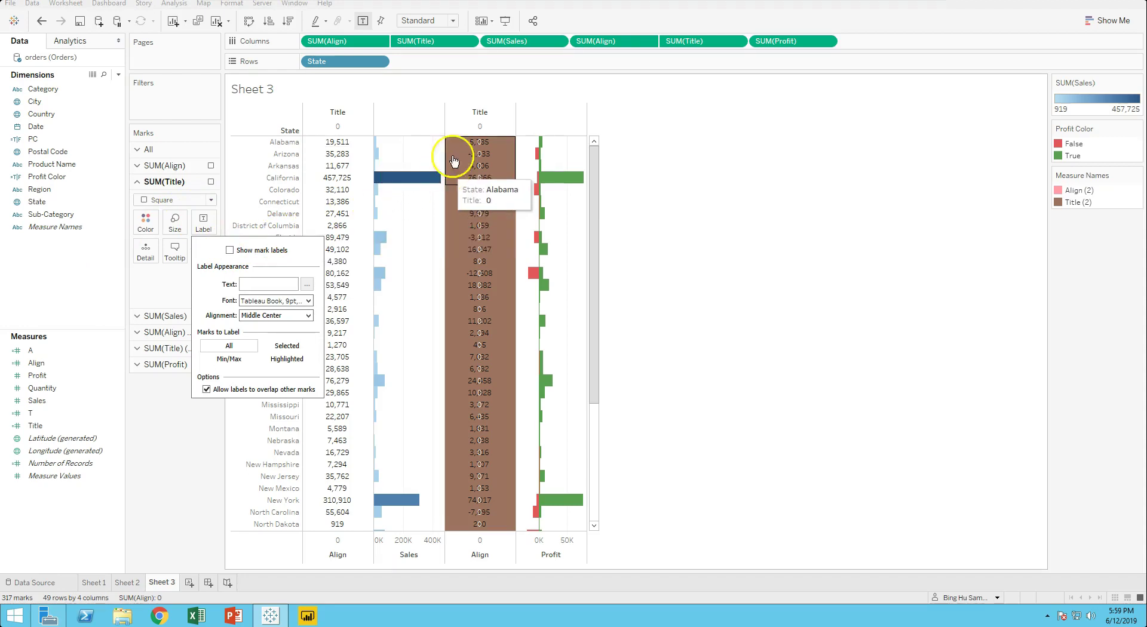
Remove Measure Names colouring from the second Align and Title marks.
click(603, 42)
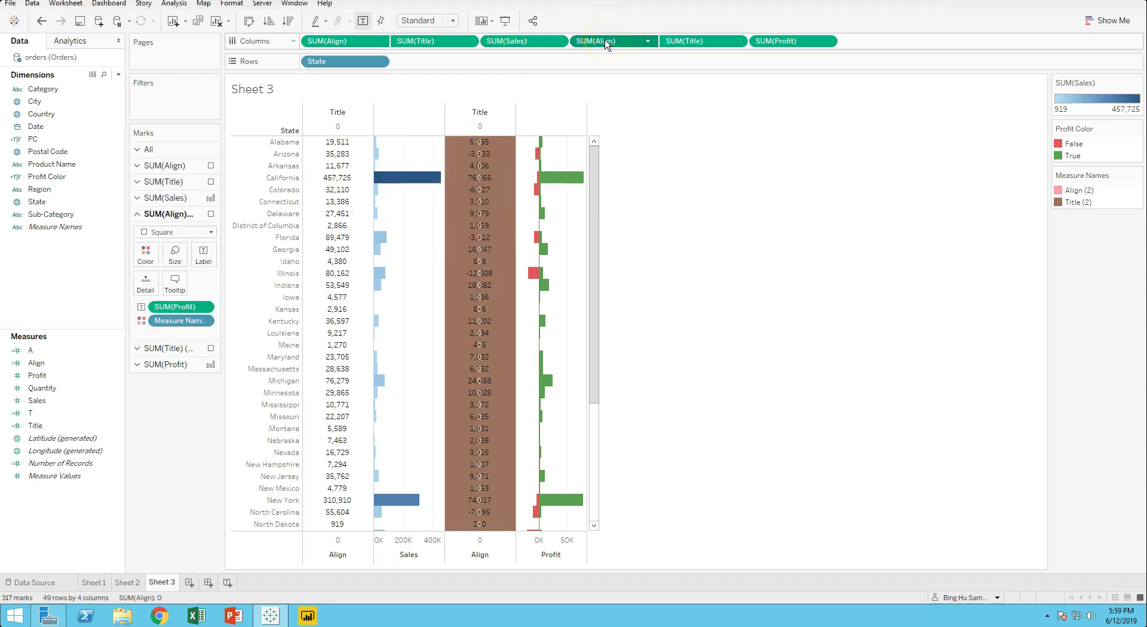
click(172, 328)
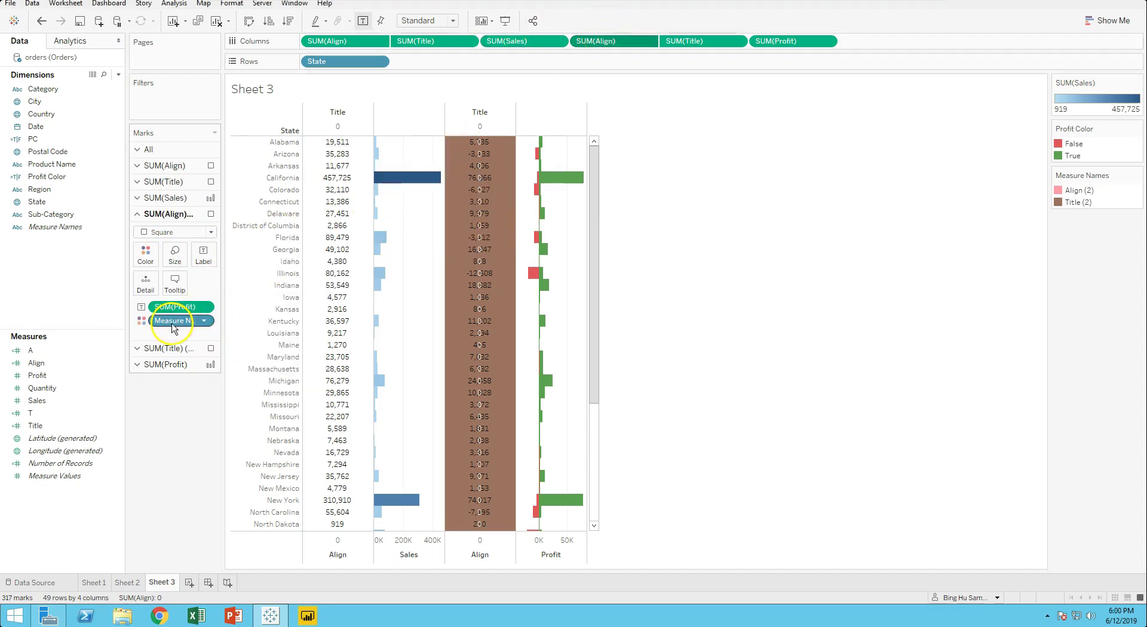
drag(174, 326, 77, 302)
click(142, 256)
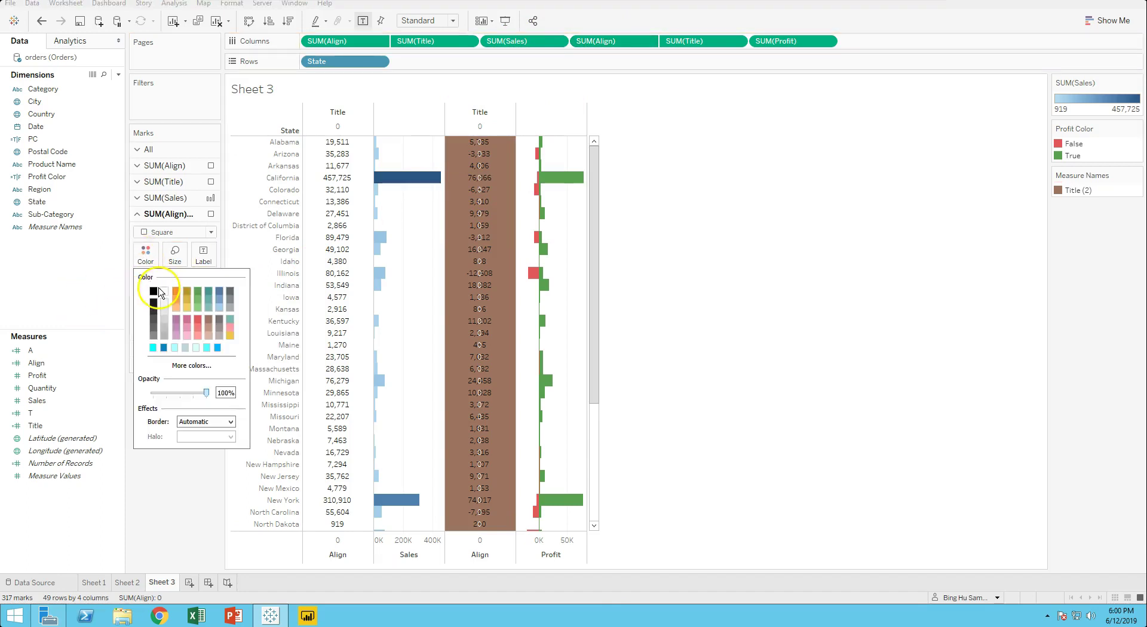
click(693, 42)
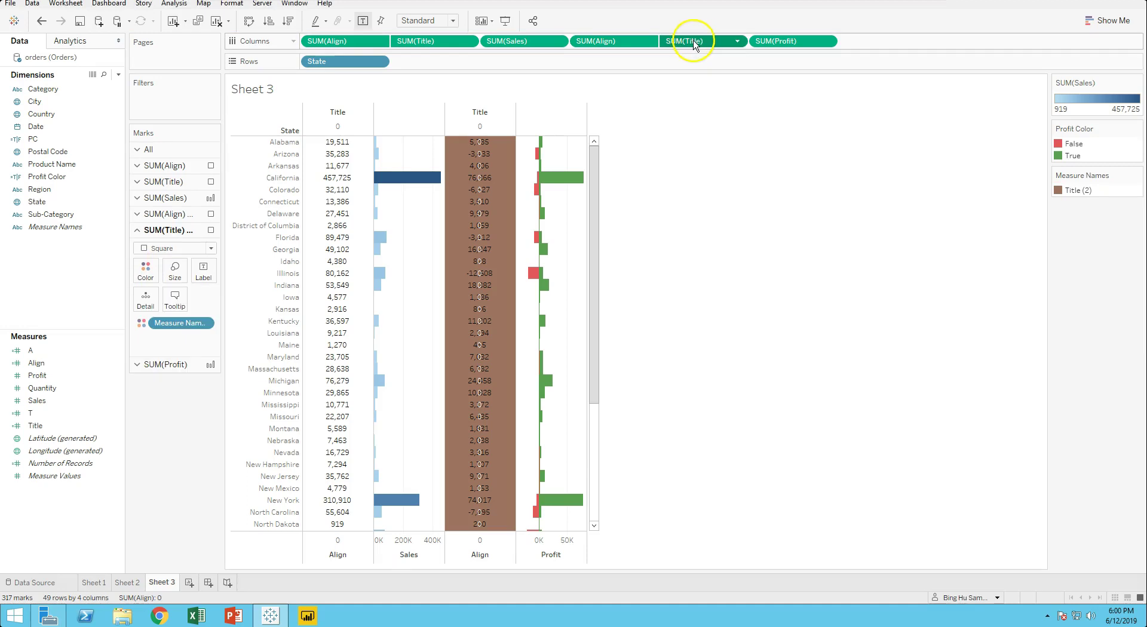
drag(177, 322, 79, 292)
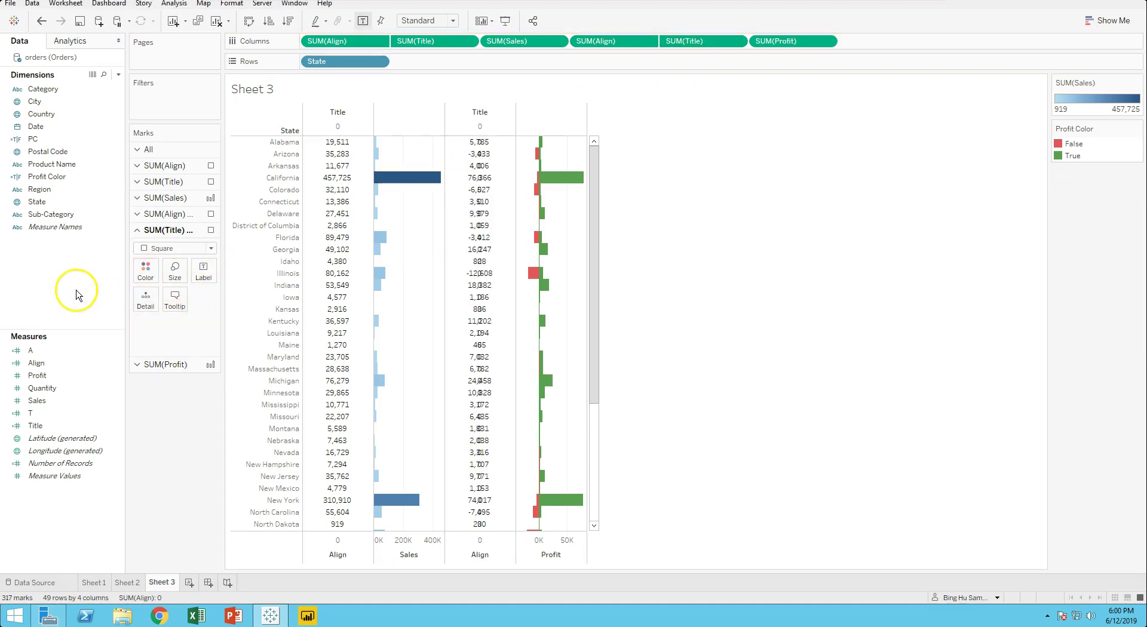
click(203, 272)
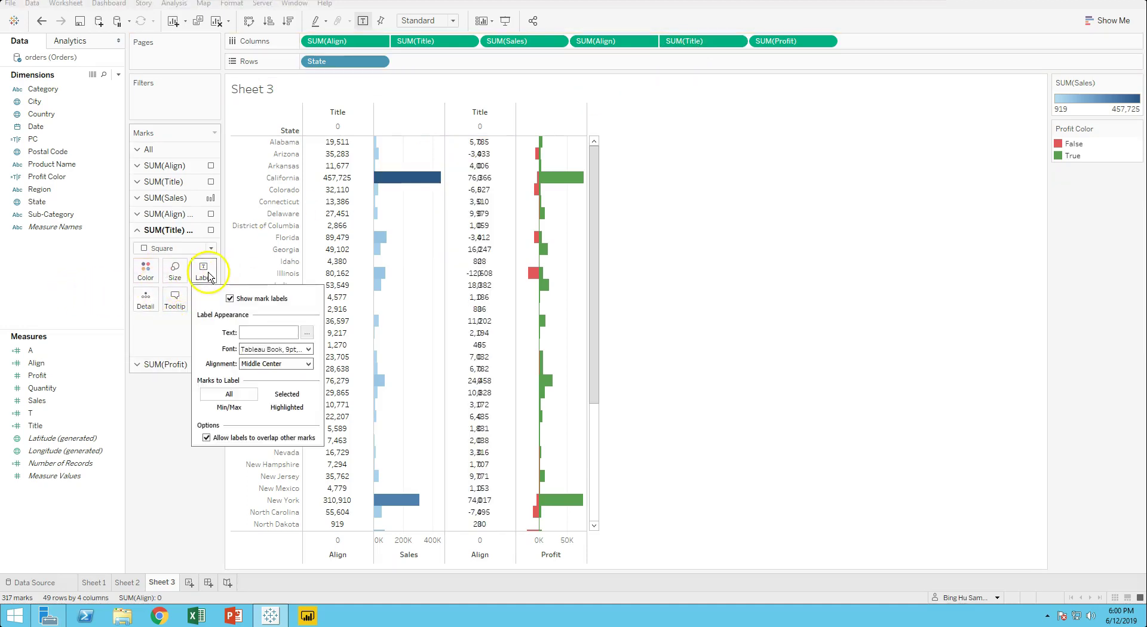
Clear the first Align axis title and set its major tick marks to None.
click(153, 461)
right_click(342, 562)
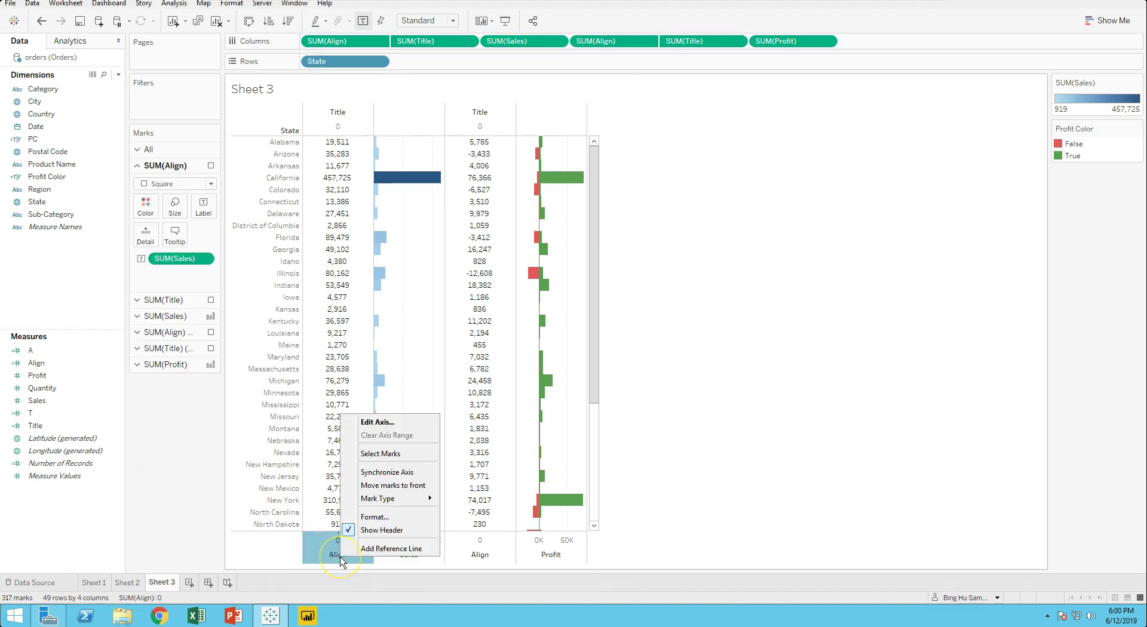
click(399, 421)
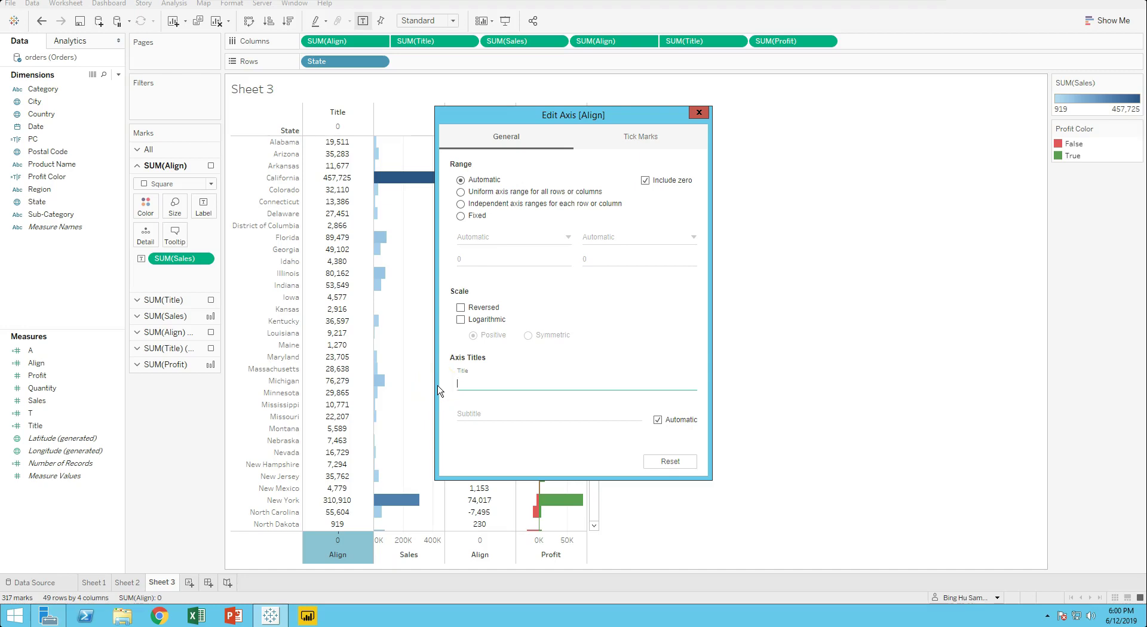
click(642, 138)
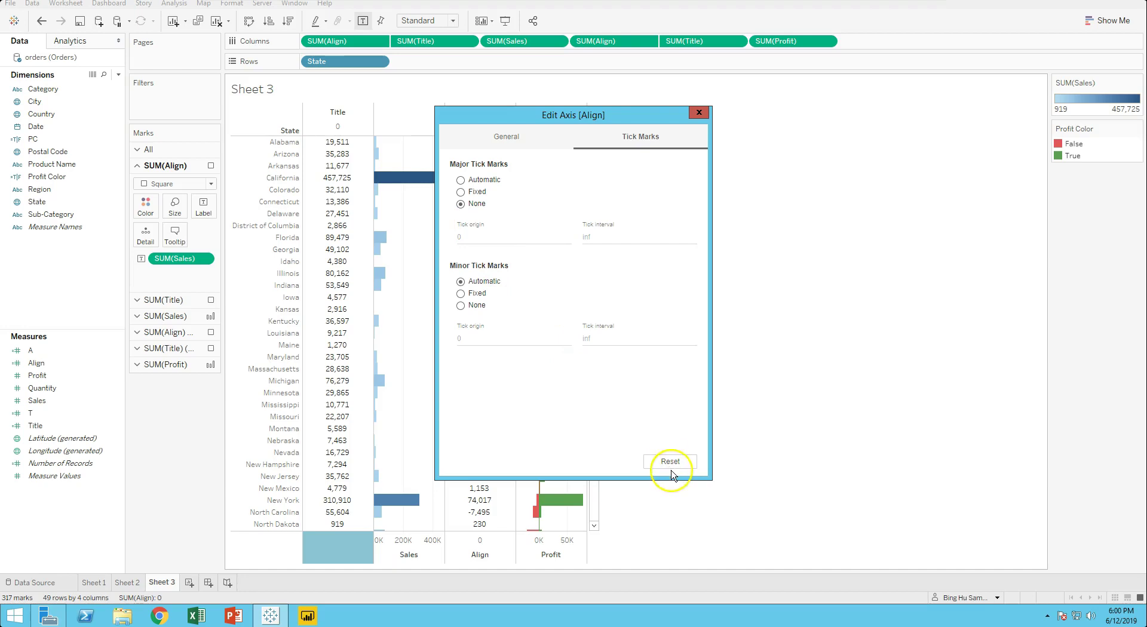
click(699, 114)
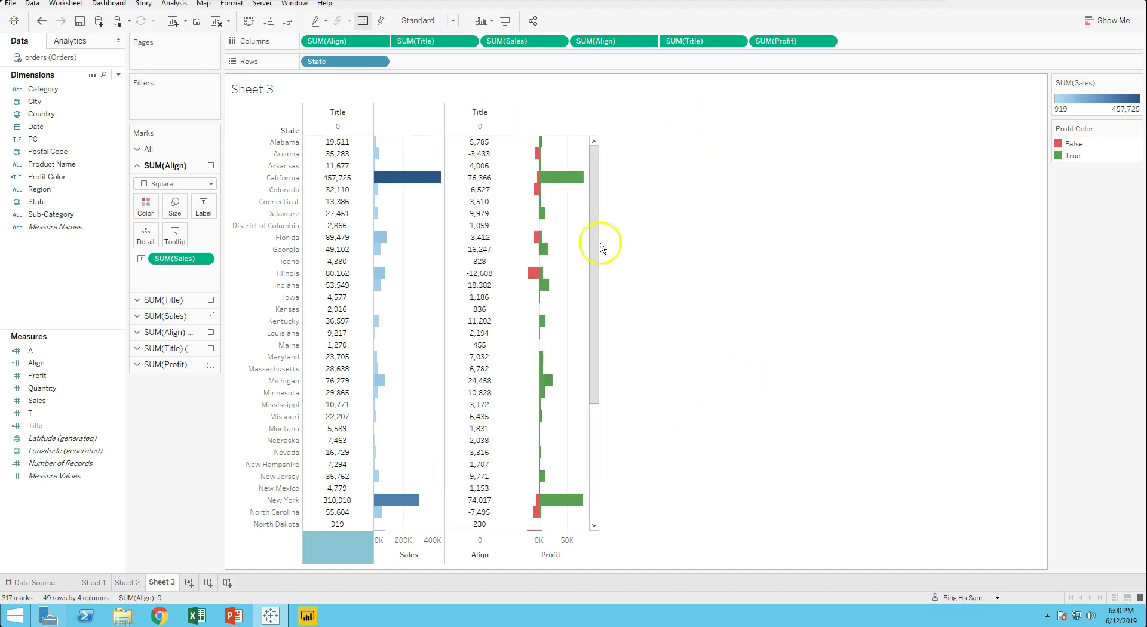
Clear the Sales axis title and set its major tick marks to None.
right_click(404, 545)
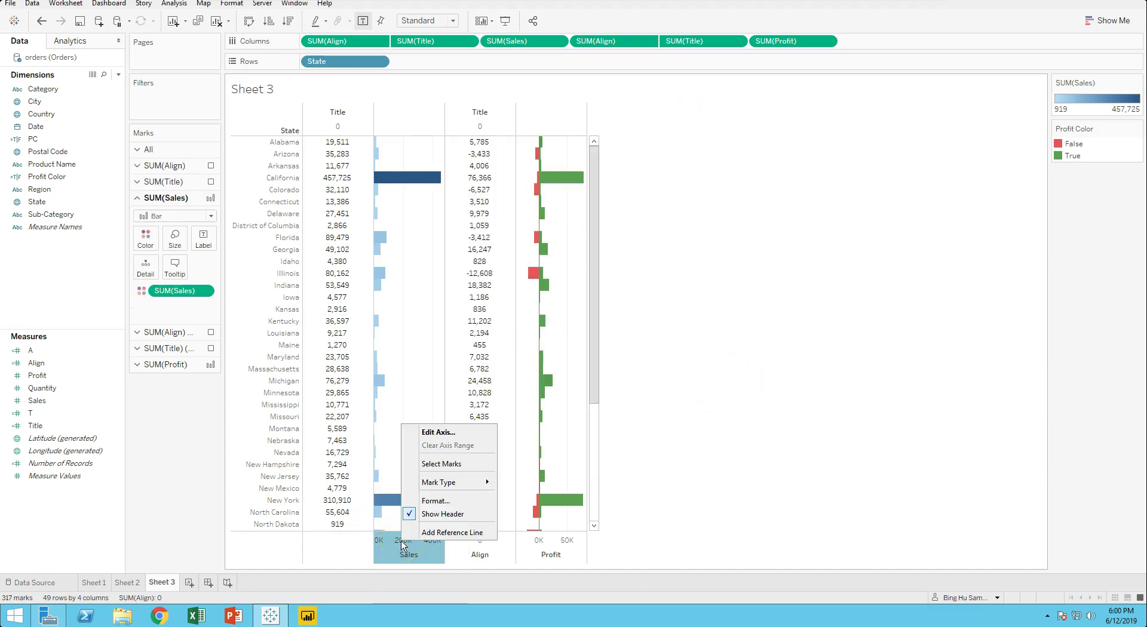
click(432, 432)
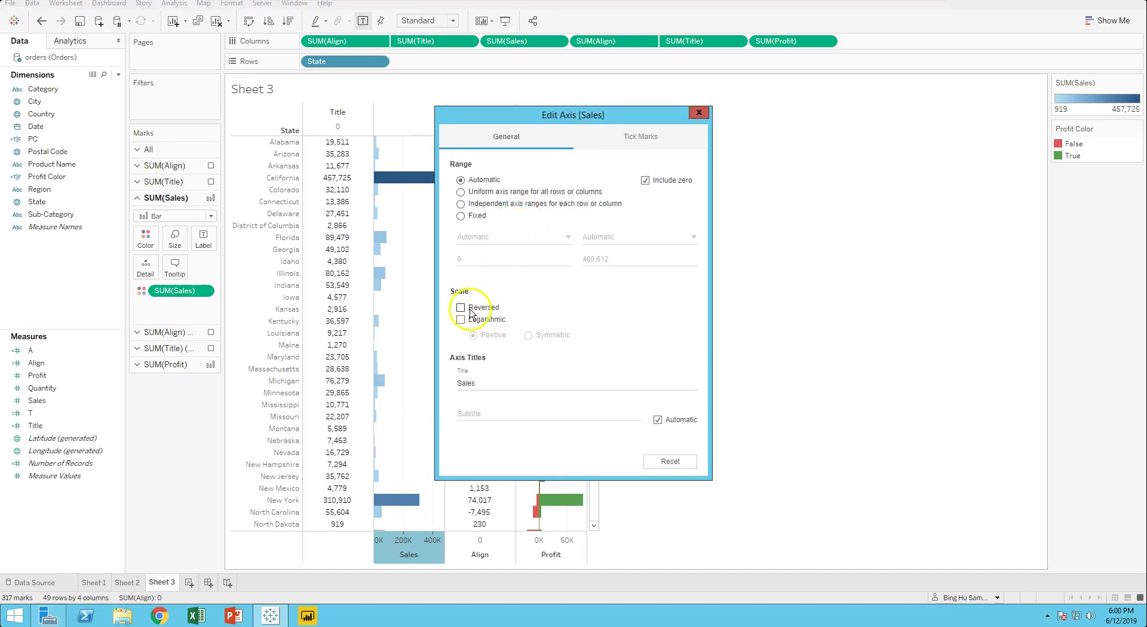
double_click(466, 383)
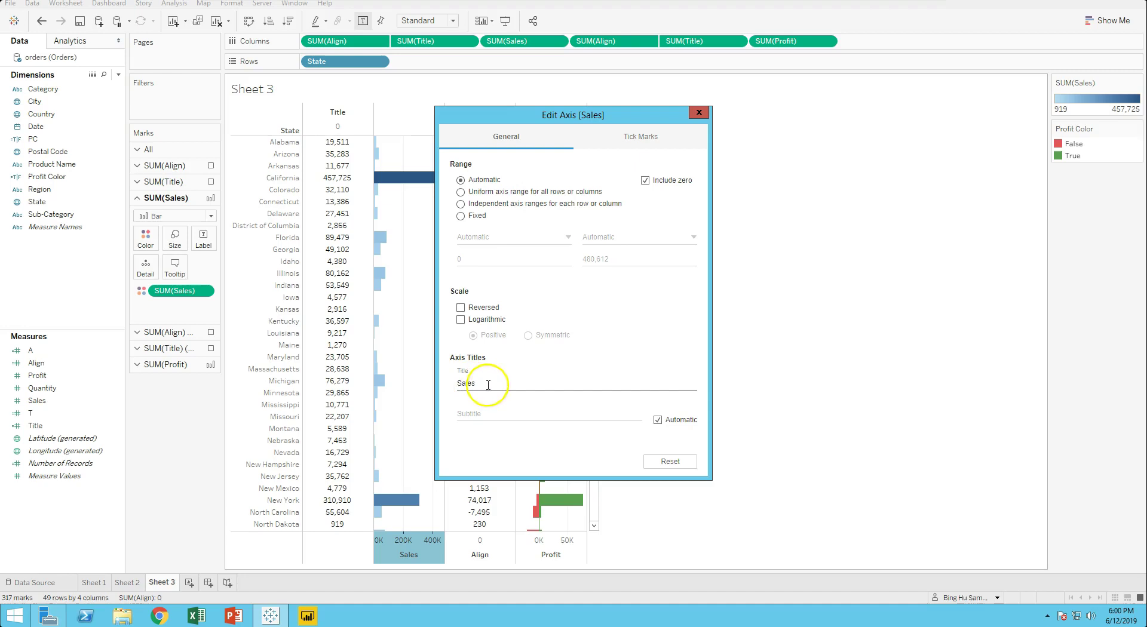
drag(487, 384, 450, 388)
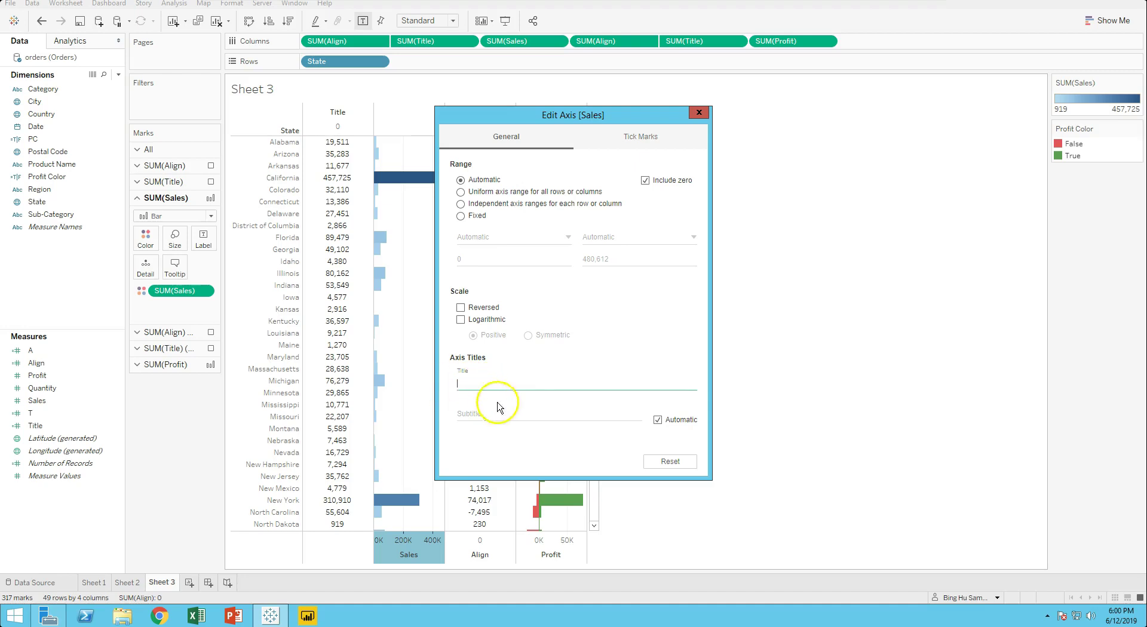
click(640, 137)
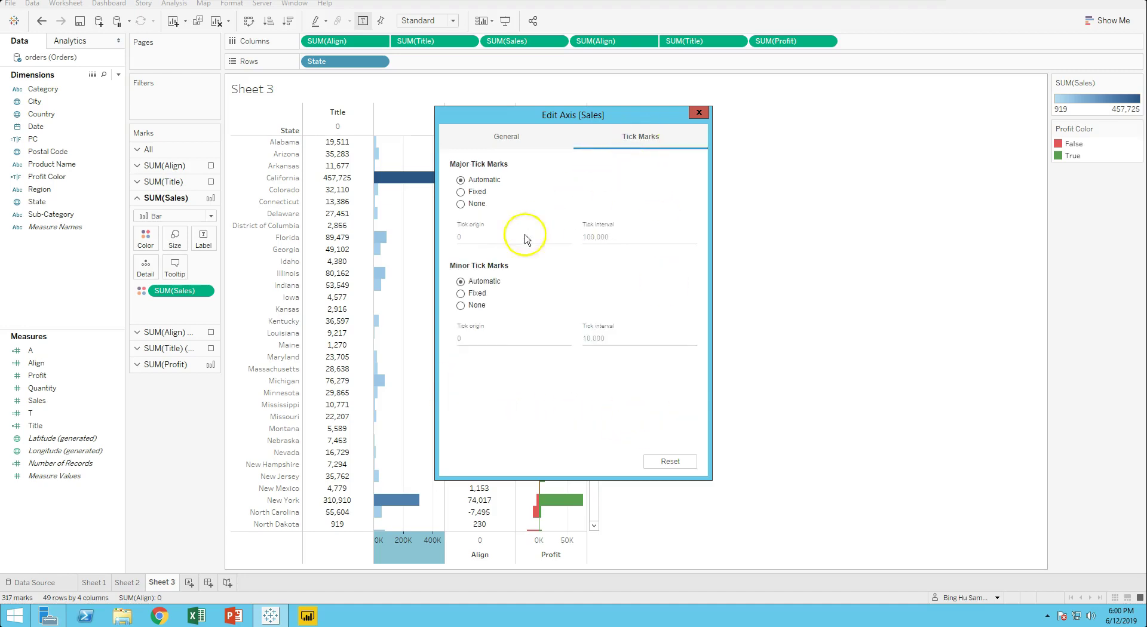
click(460, 204)
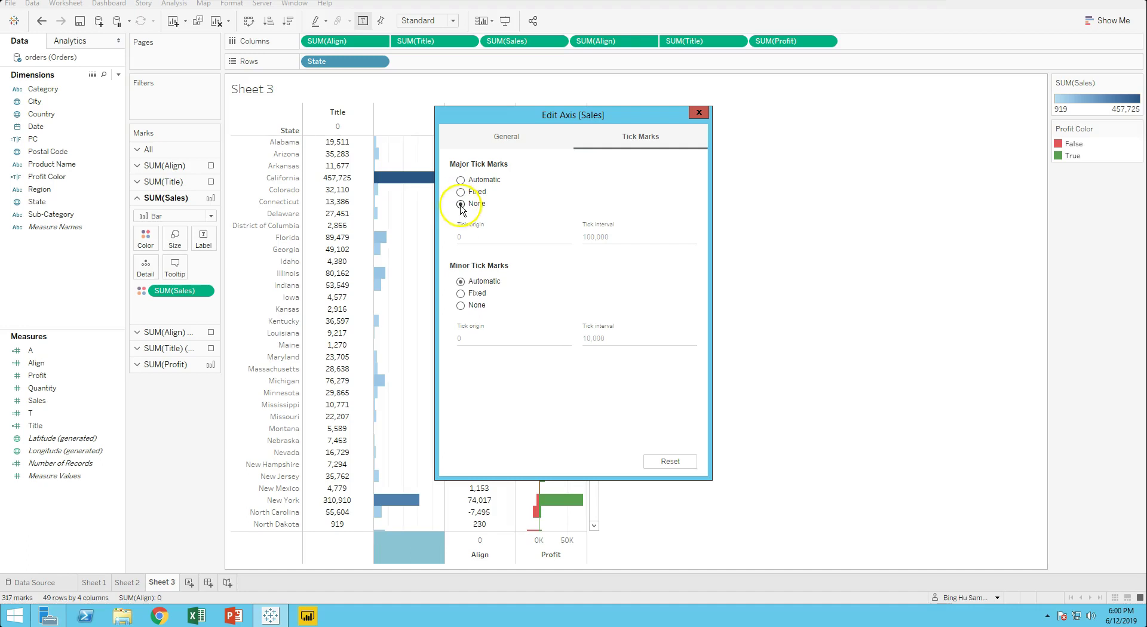
click(699, 113)
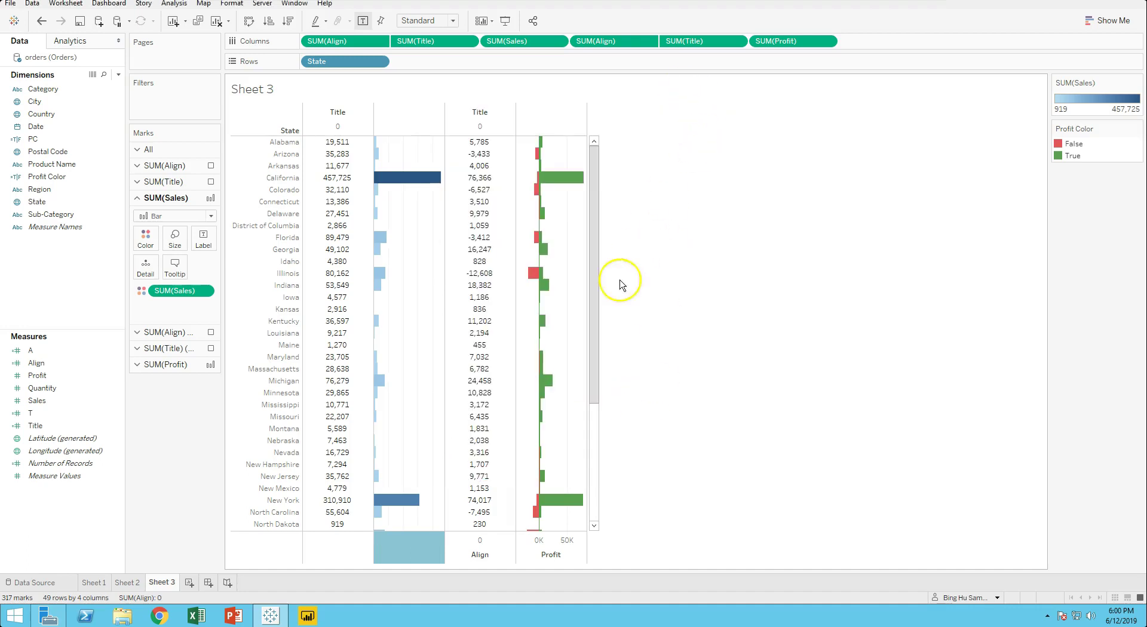
Delete the second Align axis title and remove its tick marks.
right_click(496, 547)
click(559, 414)
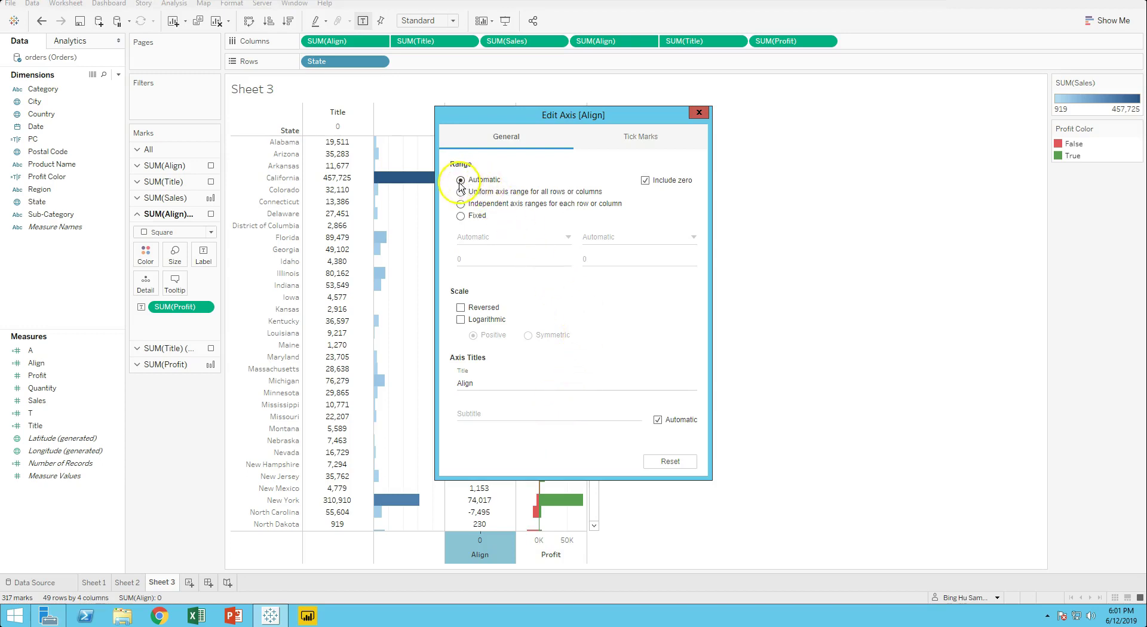
double_click(468, 382)
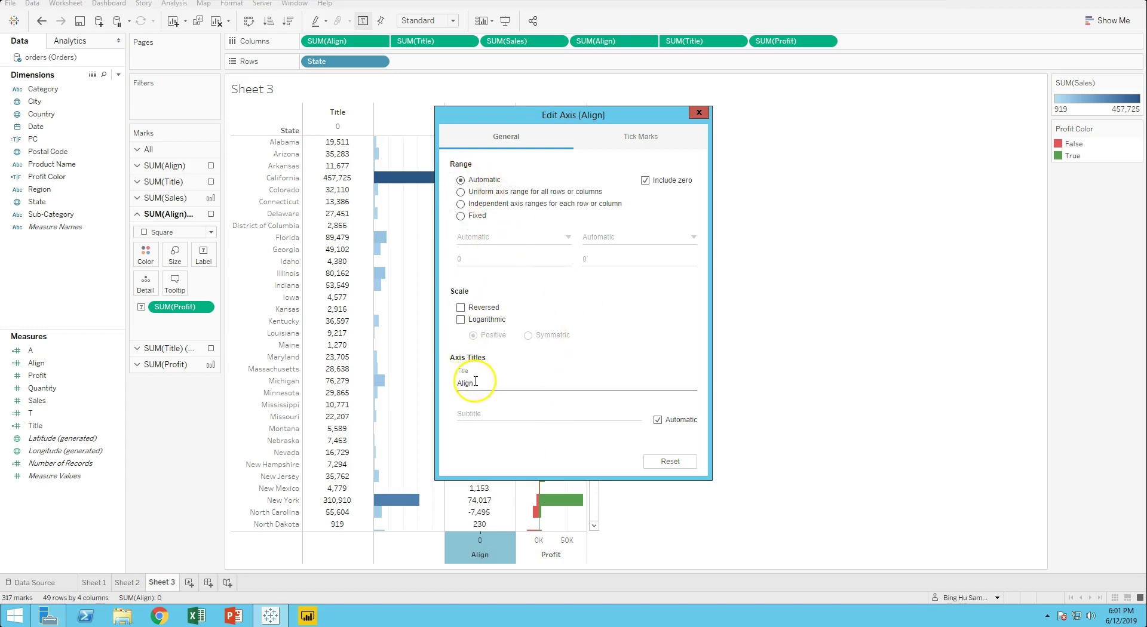
key(BackSpace)
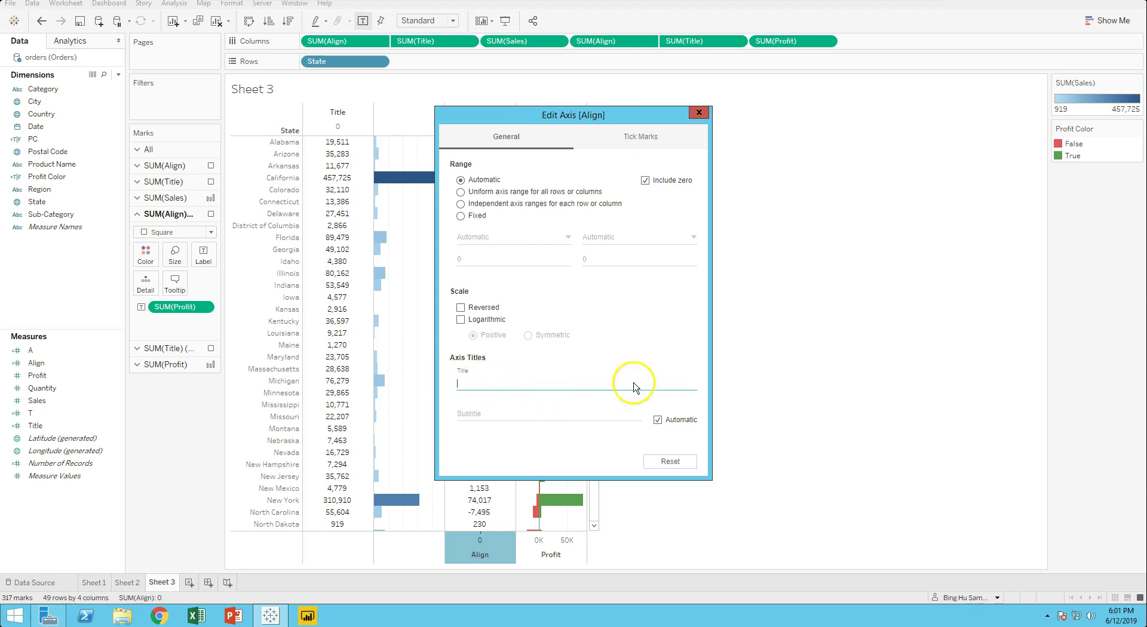
click(657, 136)
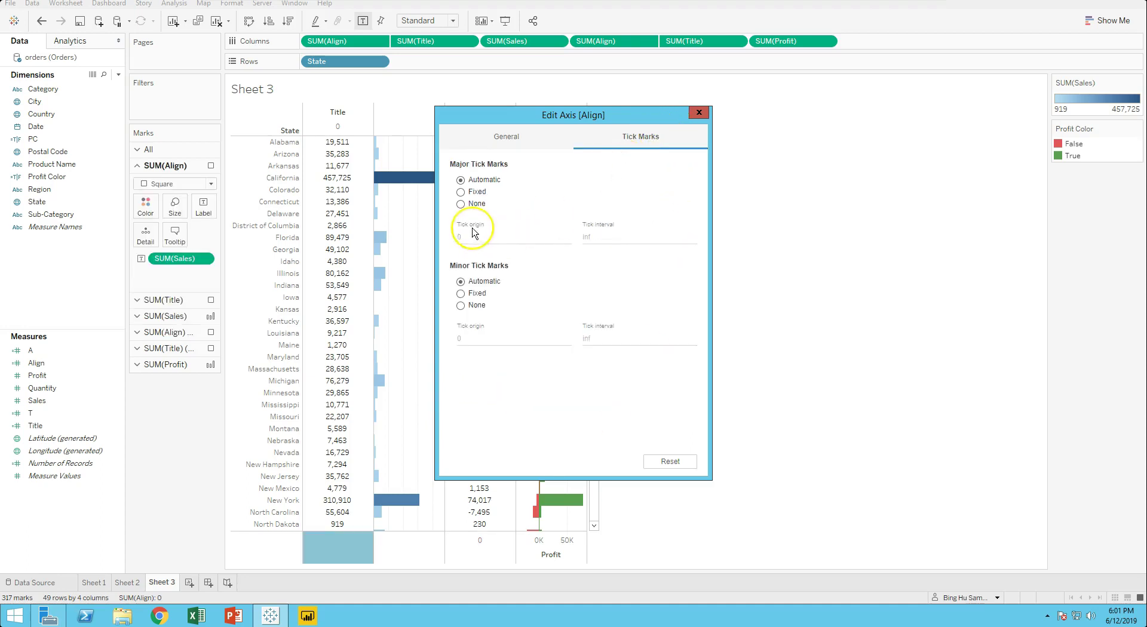
click(697, 113)
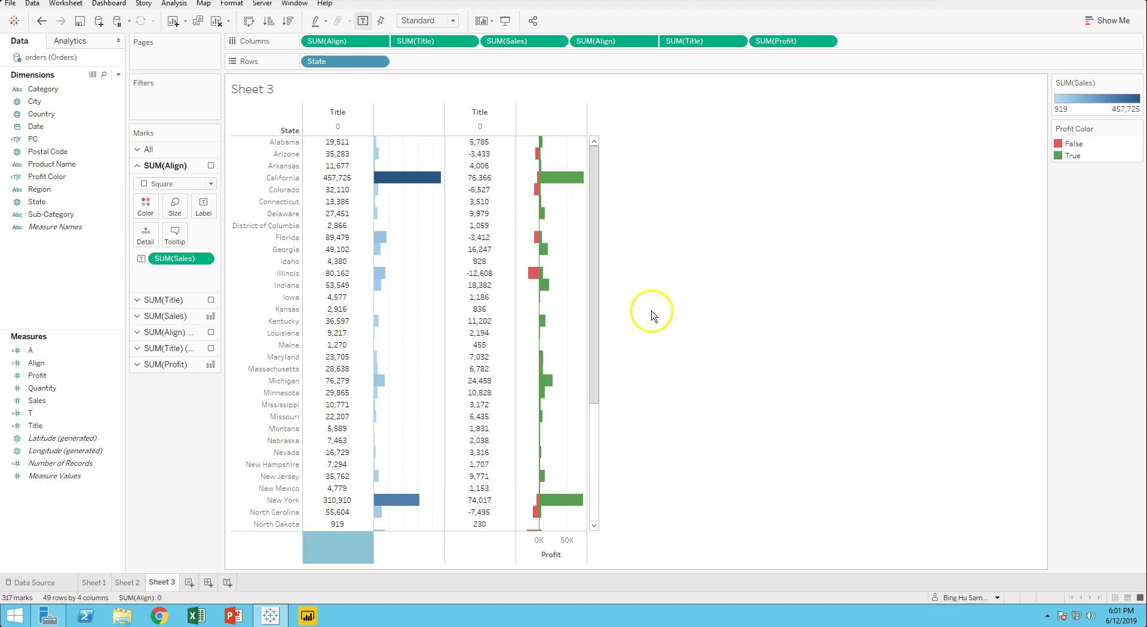
Delete the Profit axis title and set its major tick marks to None.
right_click(545, 548)
click(578, 441)
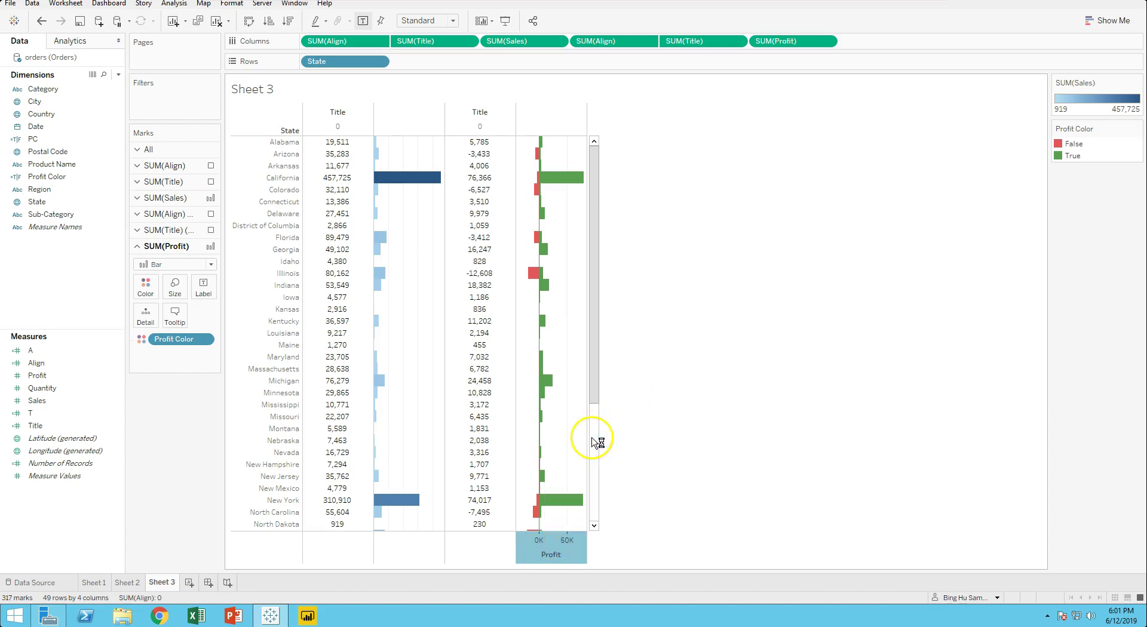
double_click(460, 384)
key(BackSpace)
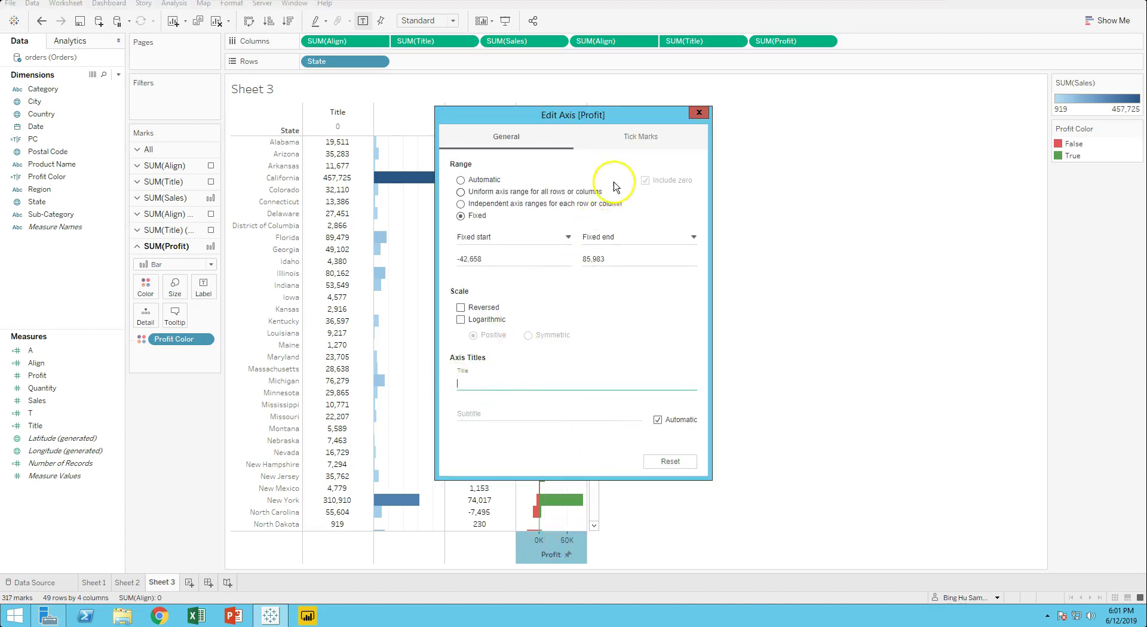
click(636, 137)
click(466, 204)
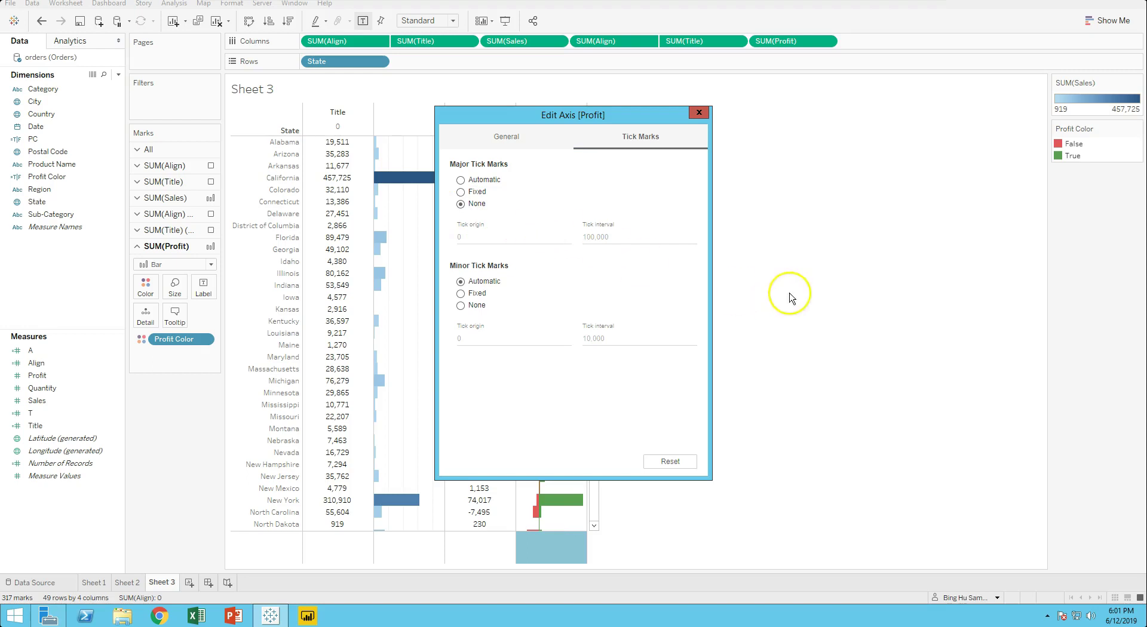
click(699, 112)
Retitle the top axis 'Sales' and set its major tick marks to None.
right_click(341, 117)
click(365, 123)
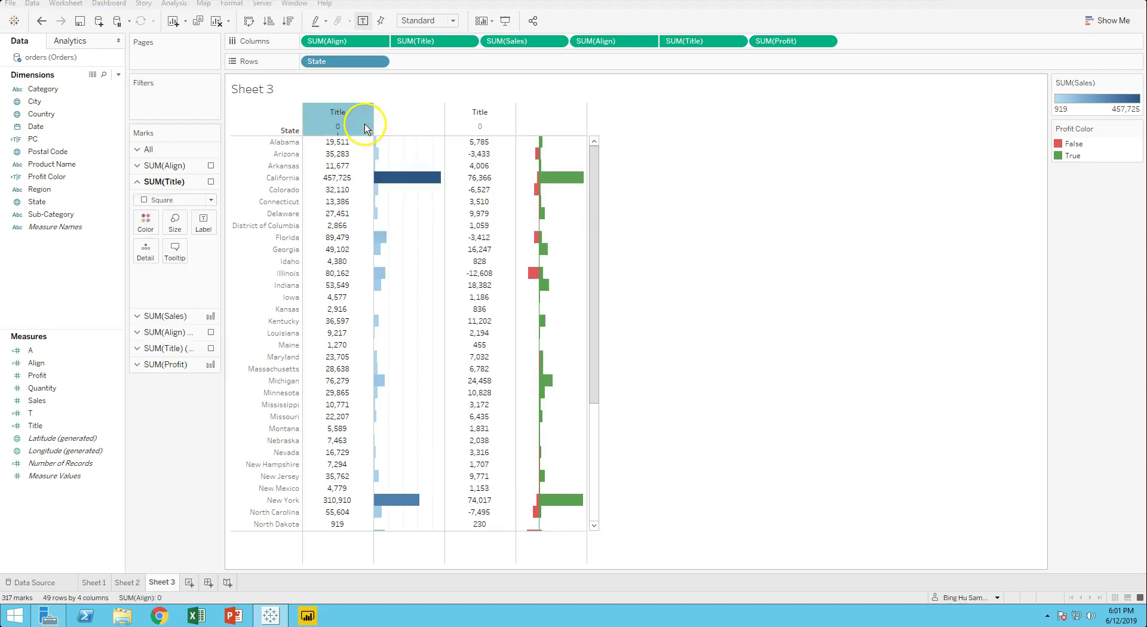
drag(493, 398, 456, 392)
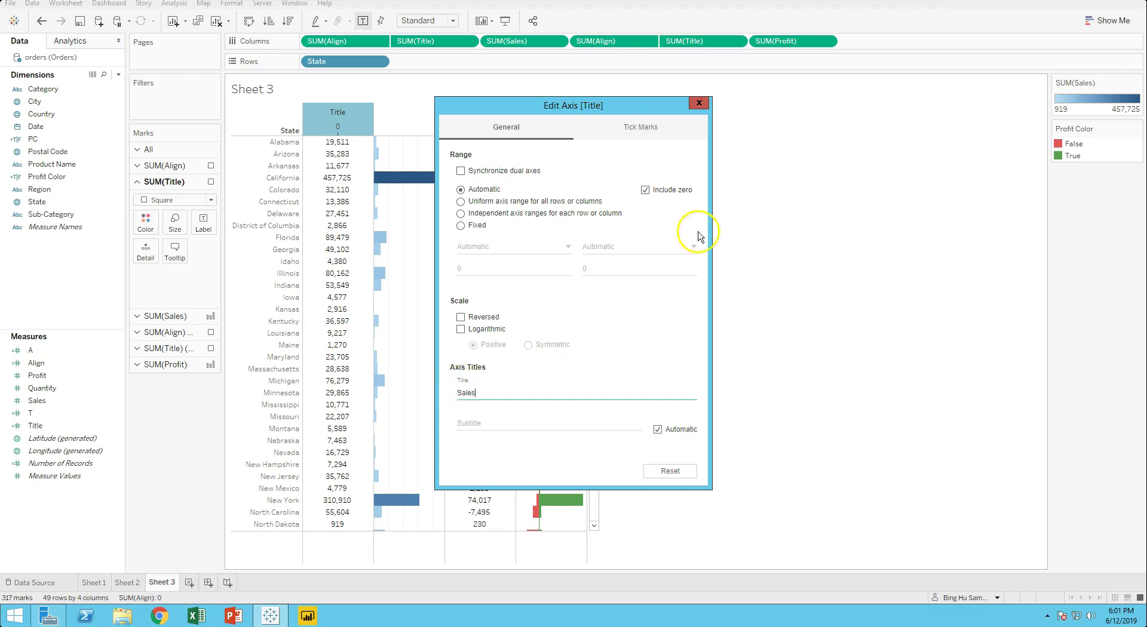
click(641, 127)
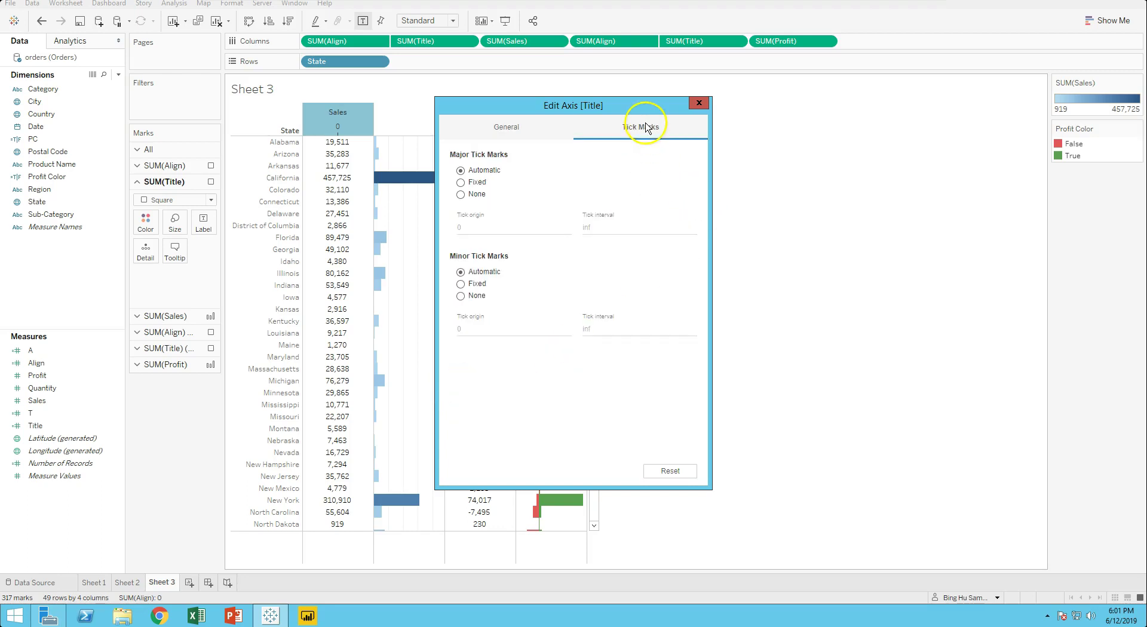
click(460, 194)
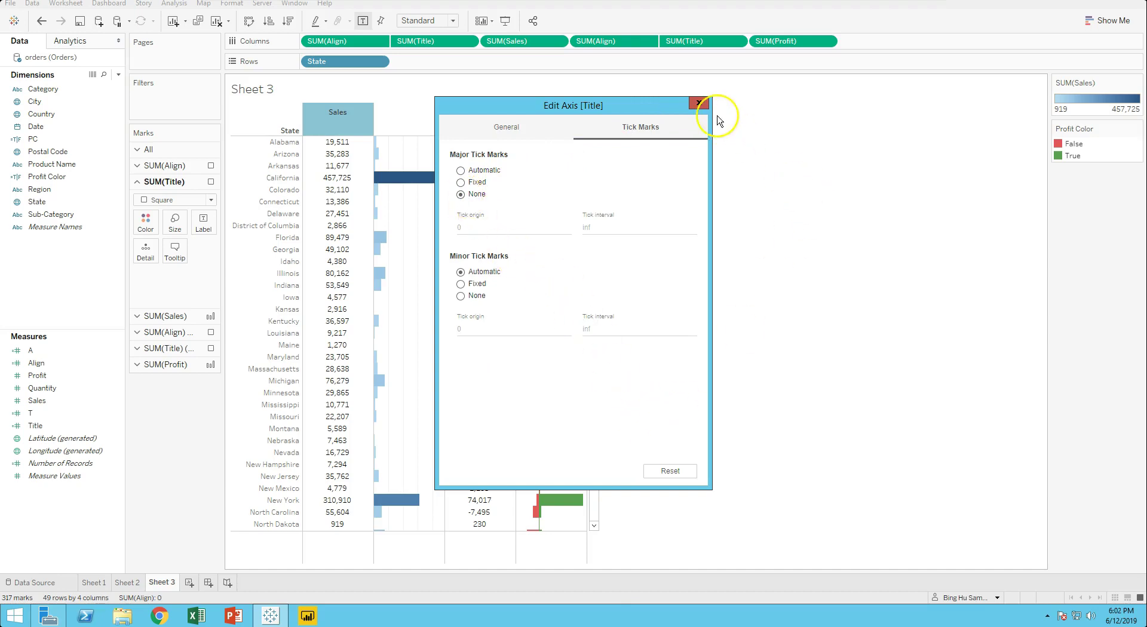
click(699, 105)
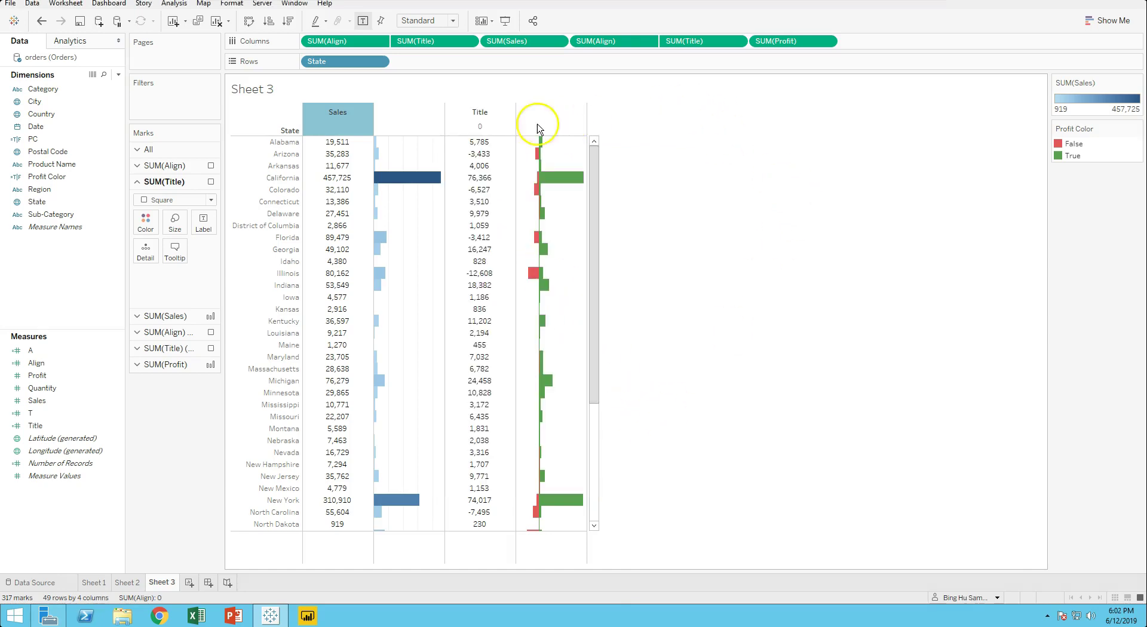
Retitle the second axis 'Profit' and remove its major tick marks.
right_click(483, 114)
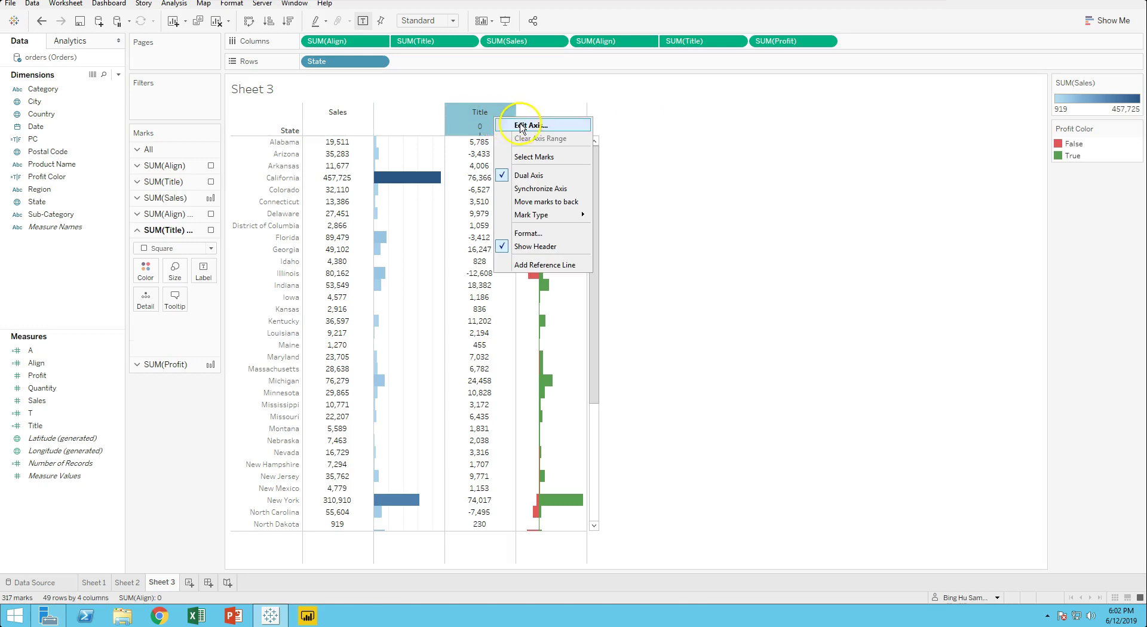
click(508, 126)
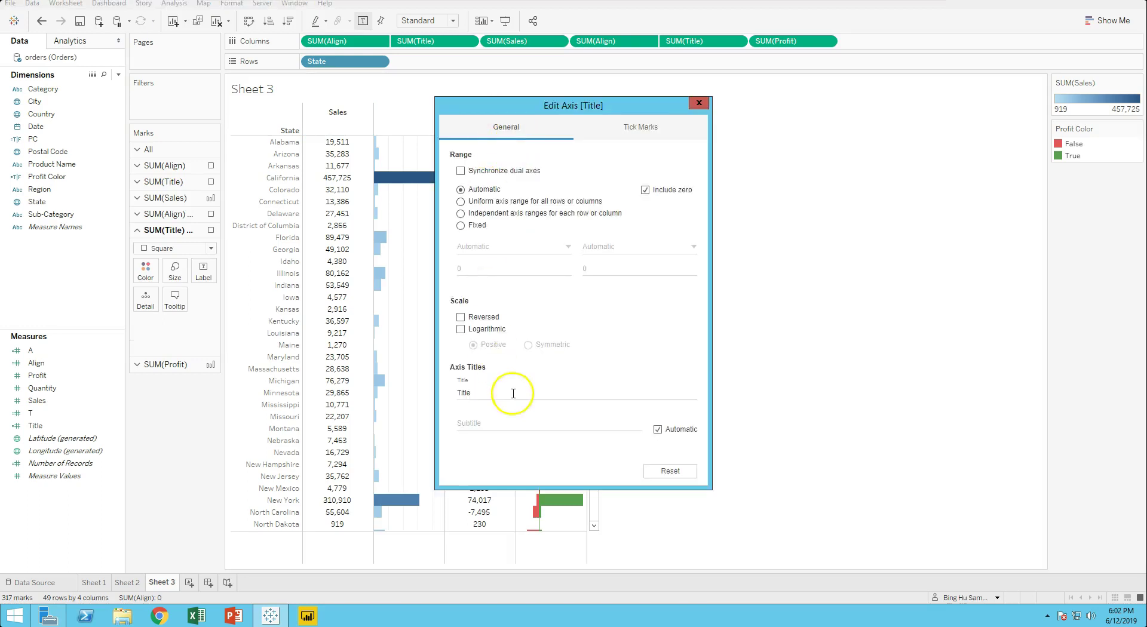
drag(512, 391, 432, 392)
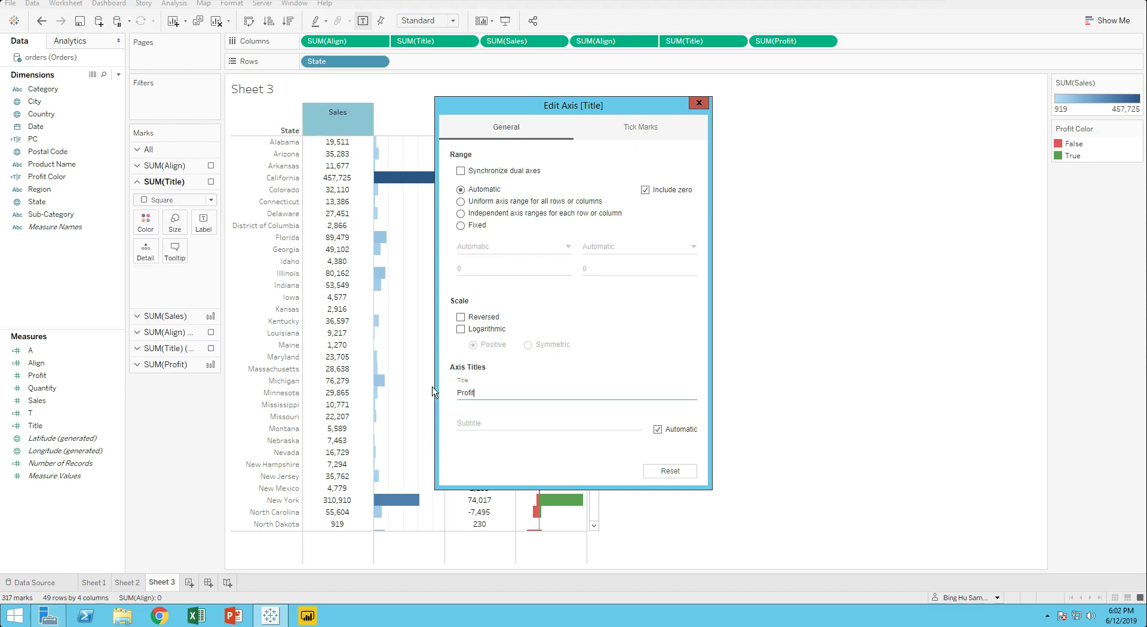
click(637, 129)
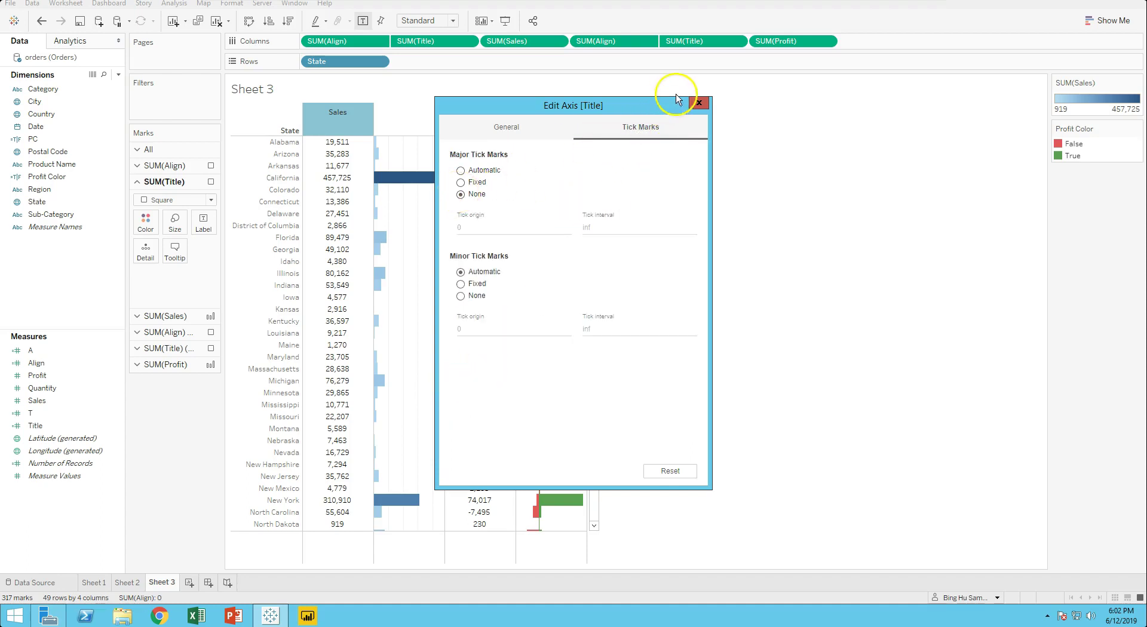
click(698, 102)
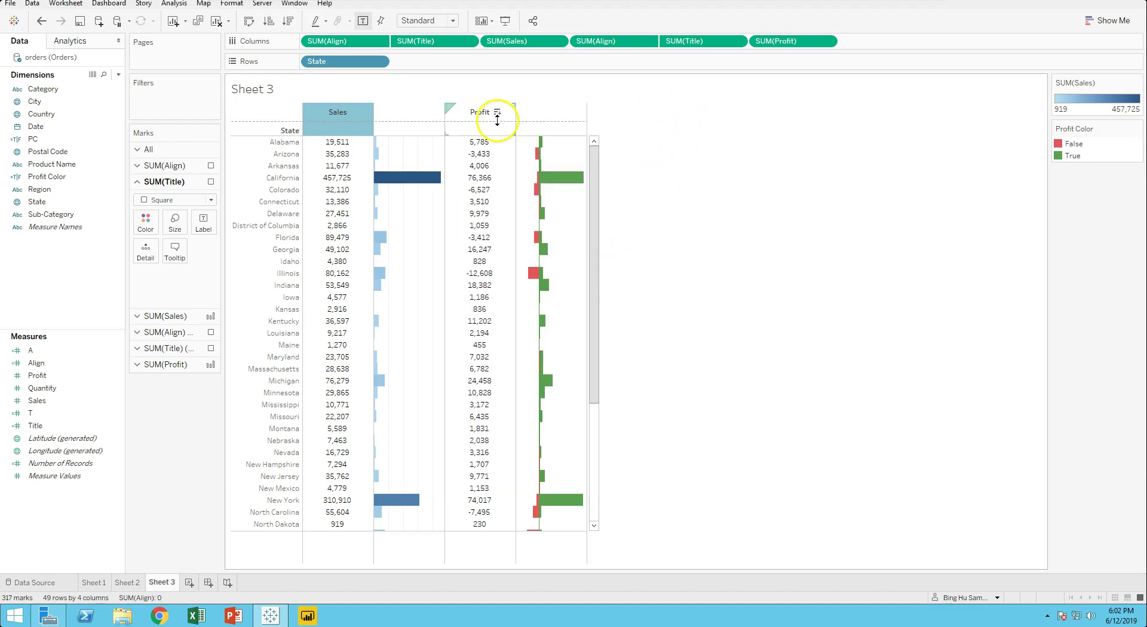
Shorten the column header row and format the State field label bold at size 16.
drag(497, 120, 493, 115)
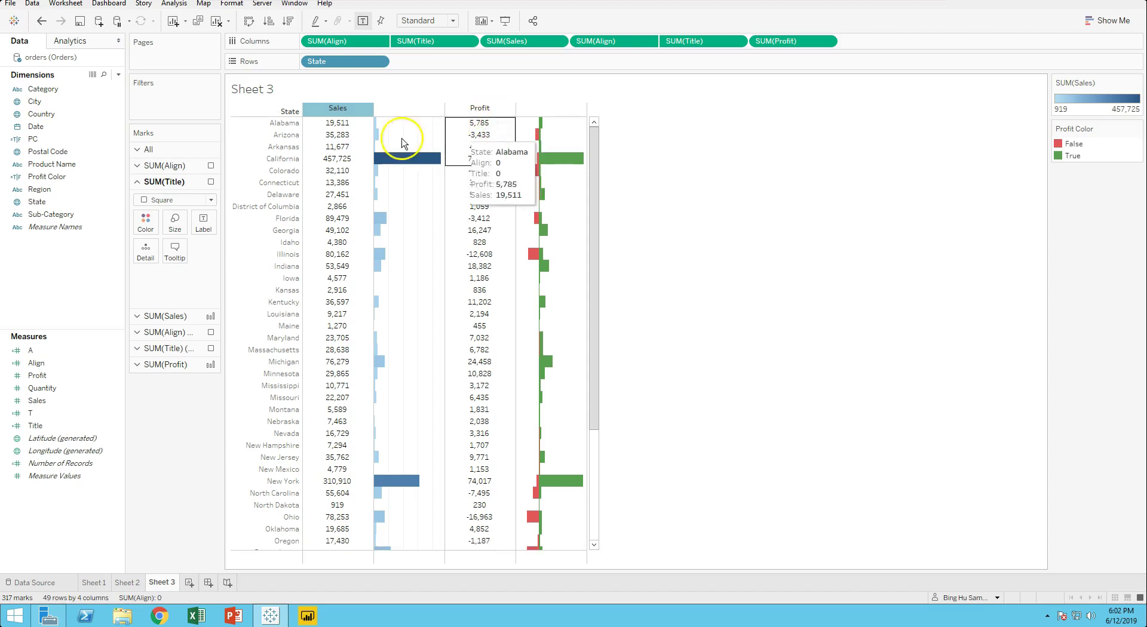
right_click(284, 112)
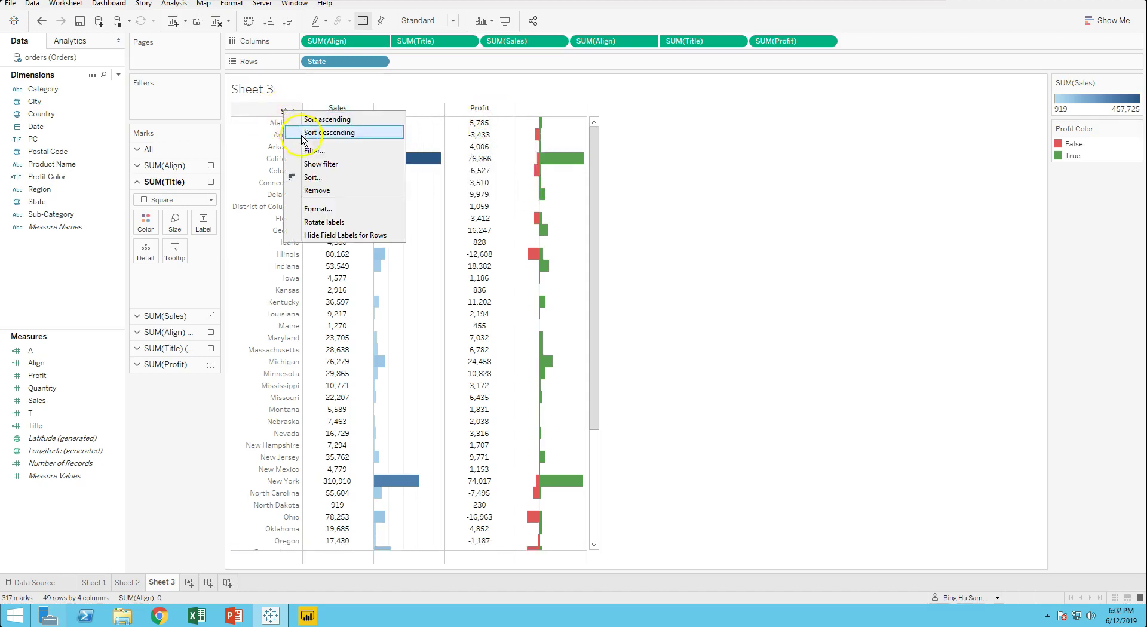
click(321, 212)
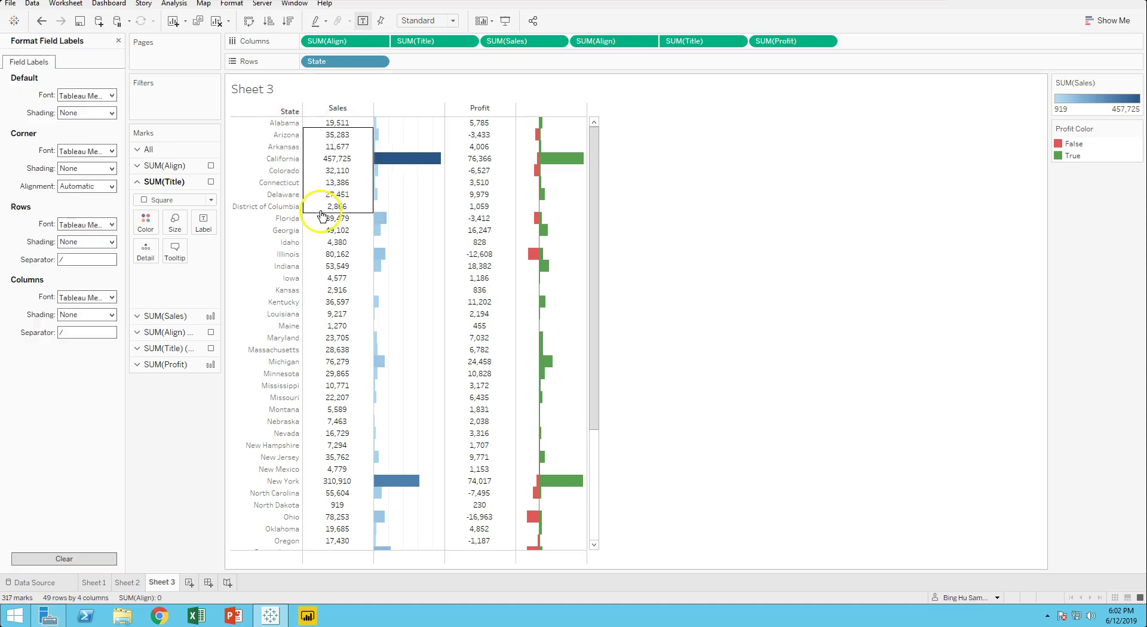
click(111, 95)
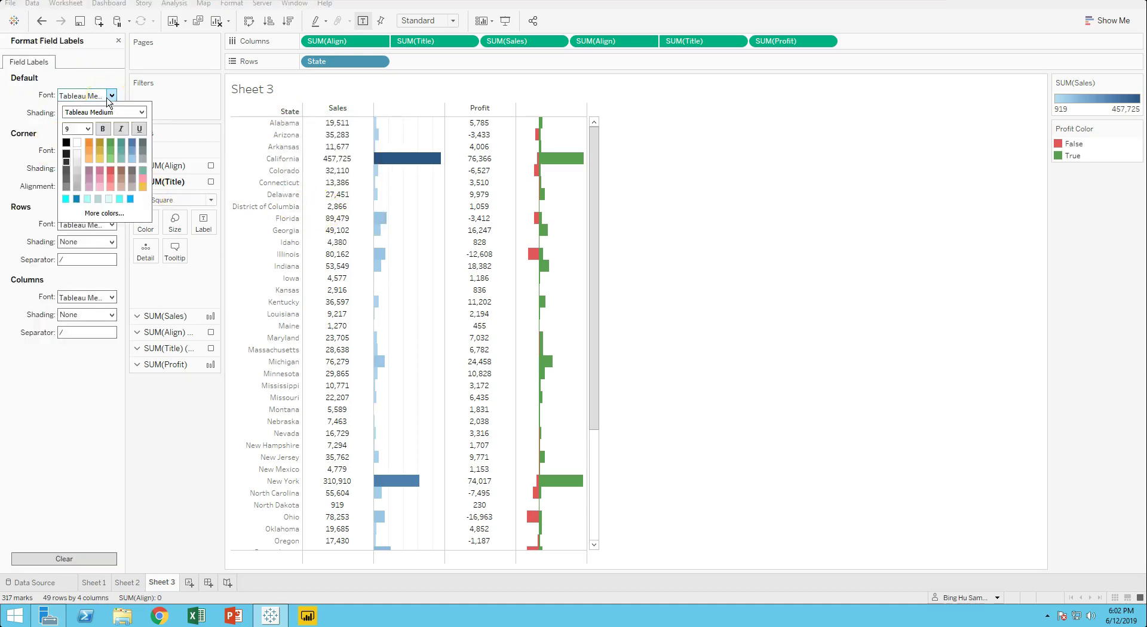
click(103, 128)
click(87, 128)
click(70, 187)
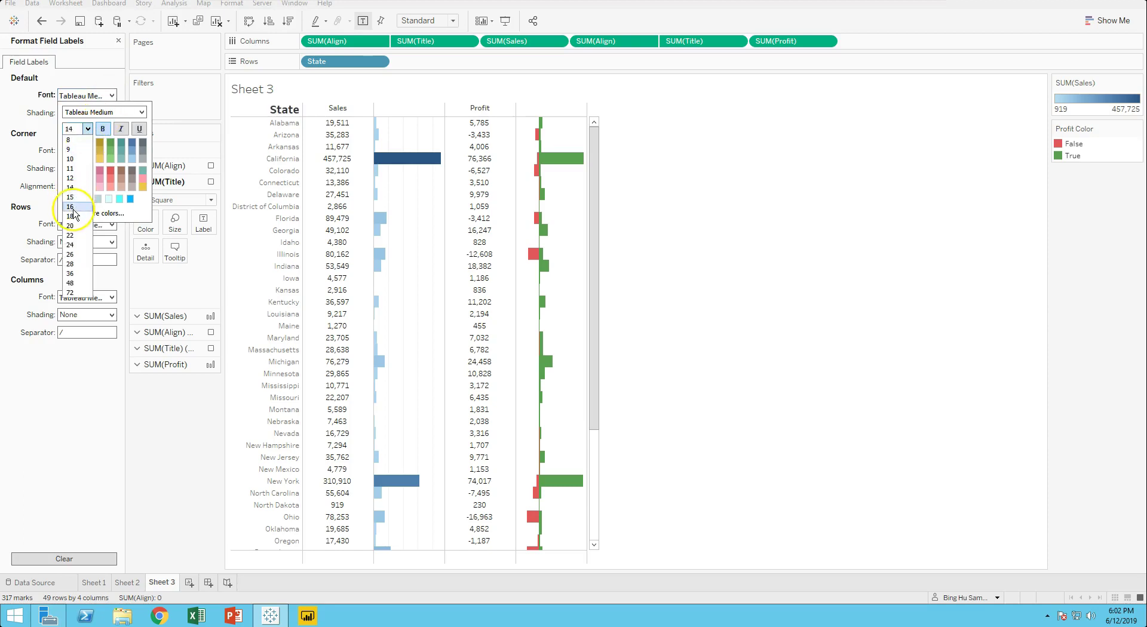
click(73, 209)
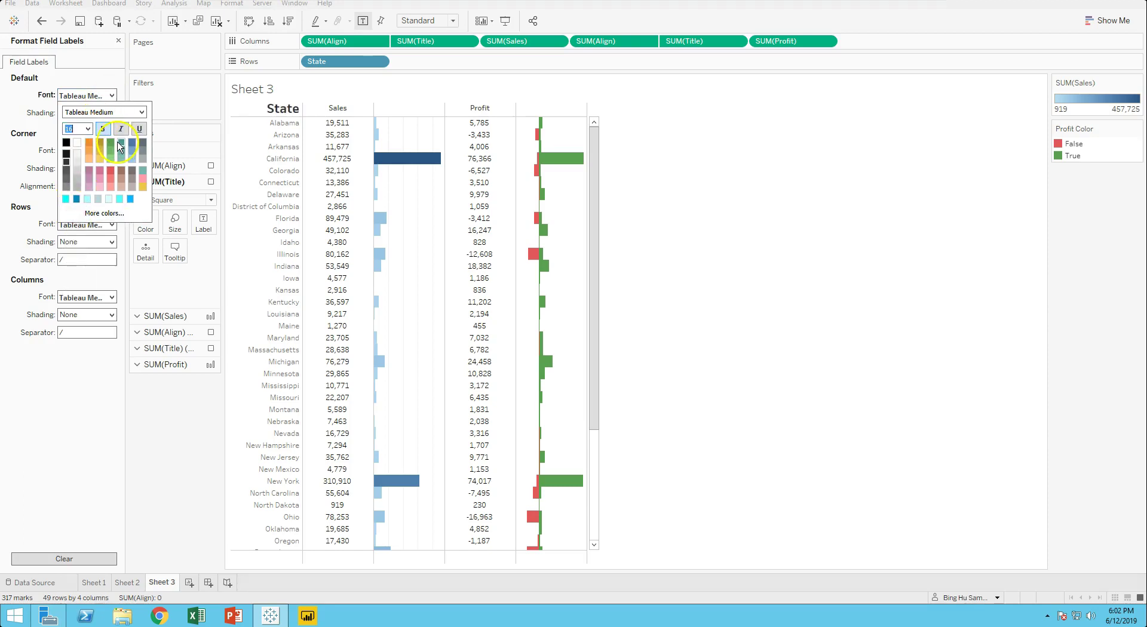
Title the sheet 'Sales & Profits' in Tableau Bold, size 22, pink text.
right_click(272, 87)
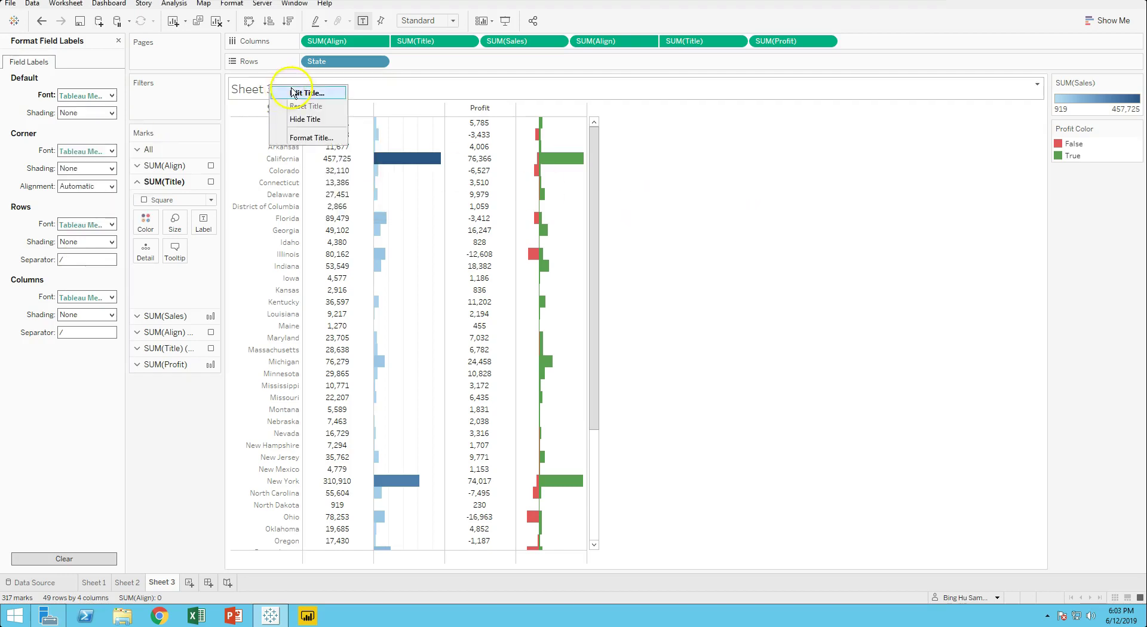
click(299, 93)
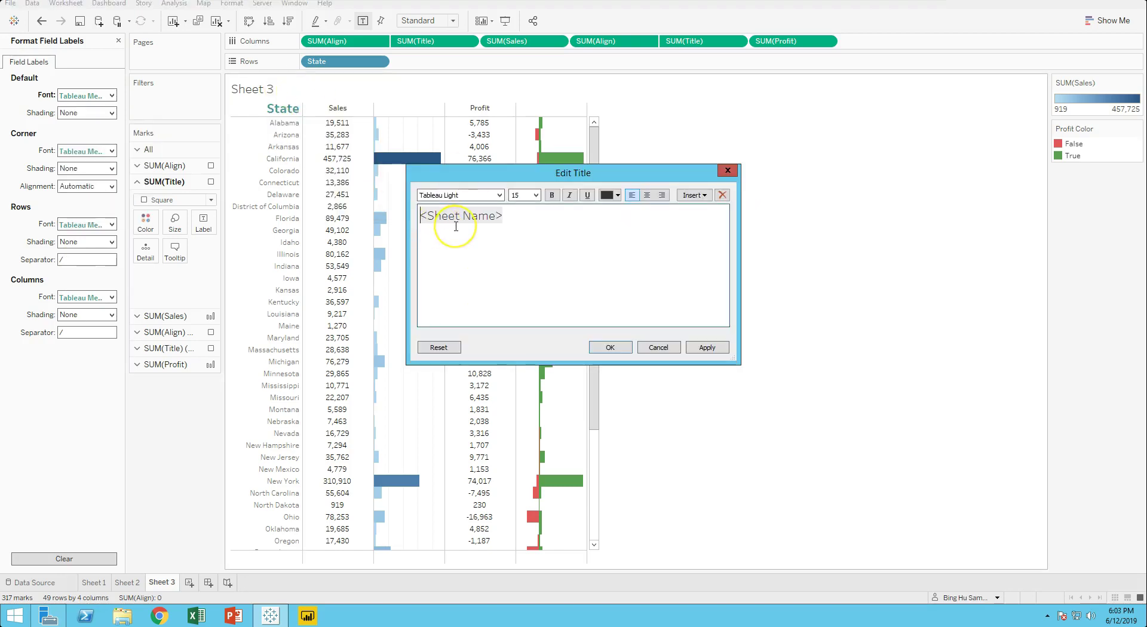
text(Sa)
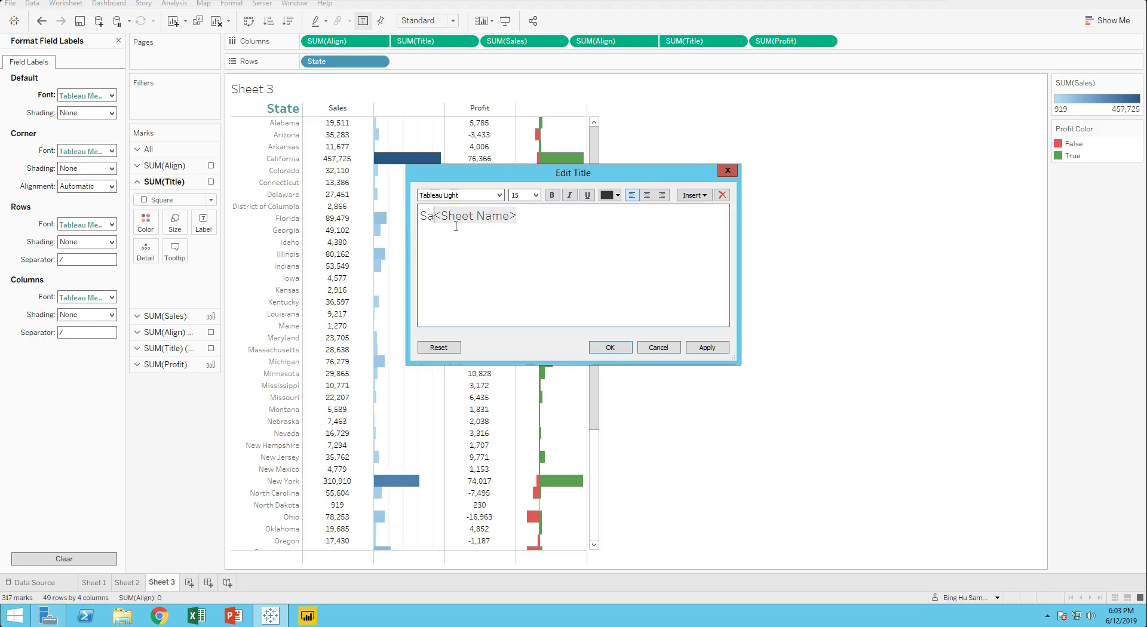
text(les)
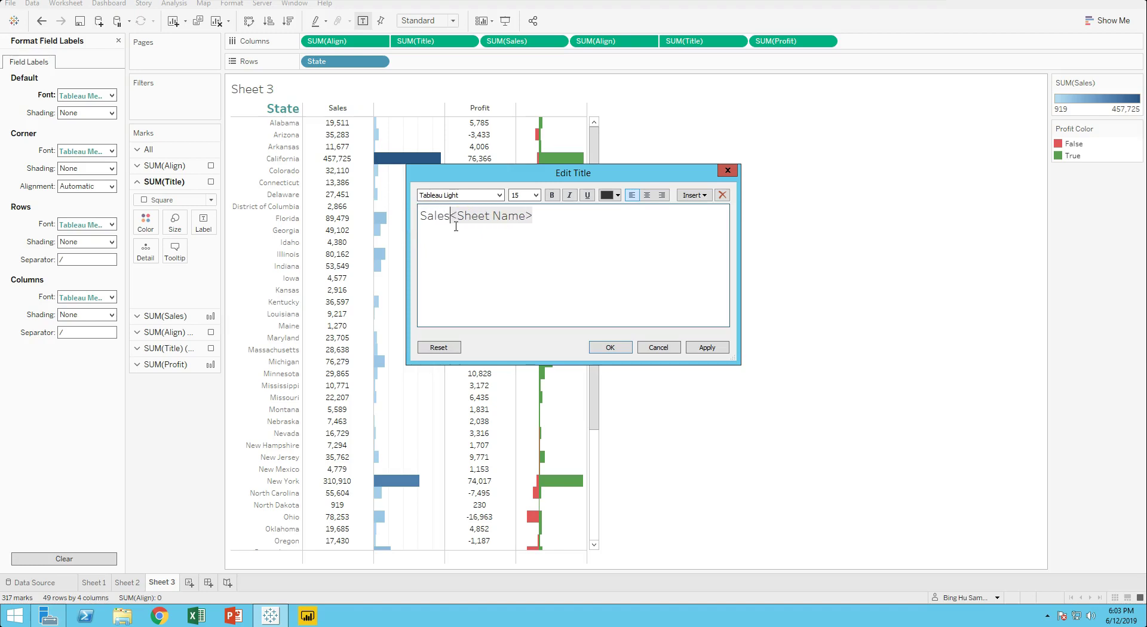
click(499, 195)
click(525, 206)
click(502, 207)
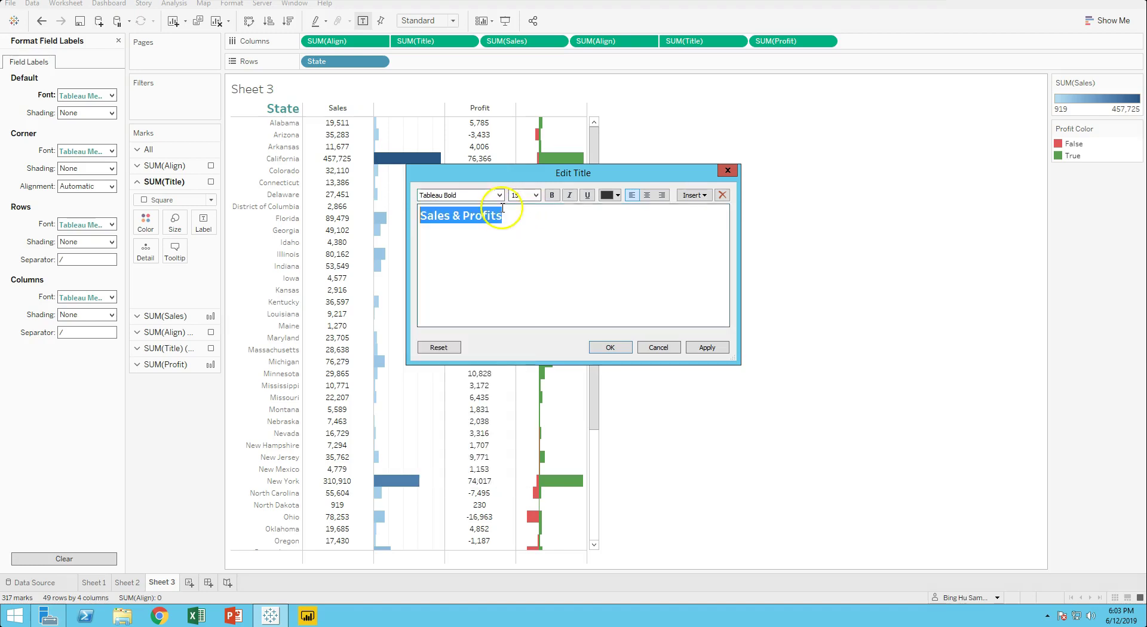
click(535, 195)
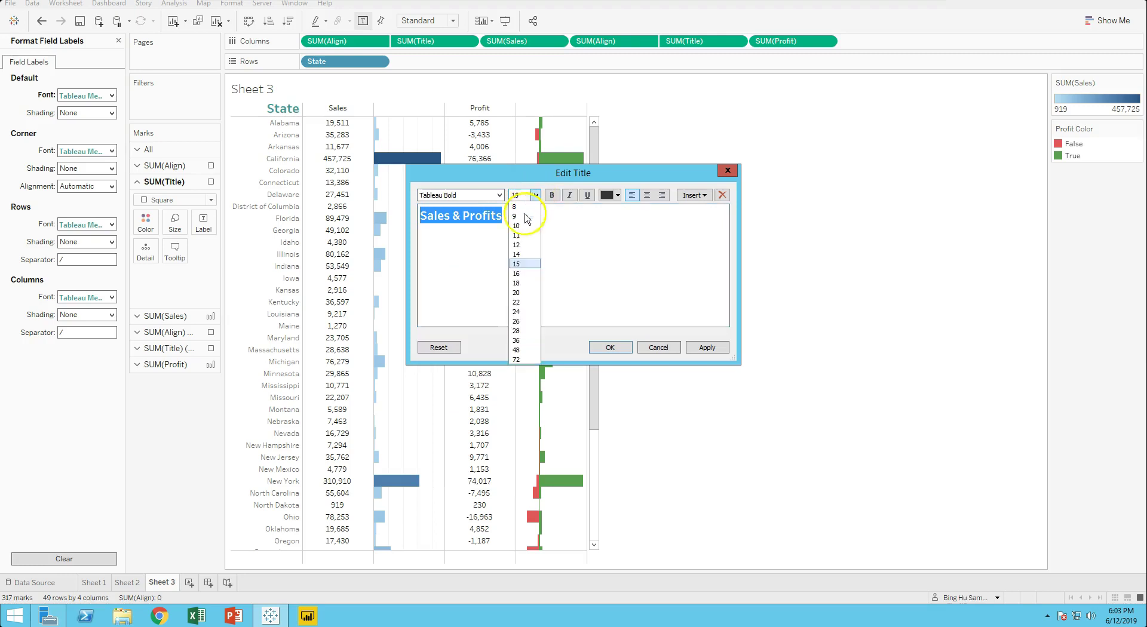
click(518, 303)
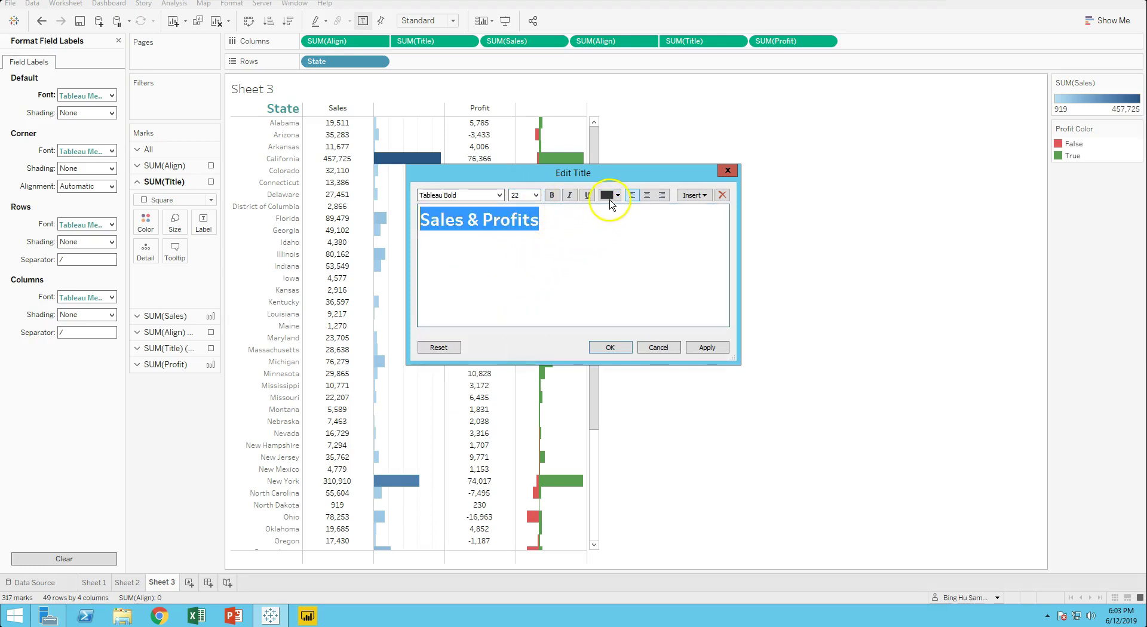
click(617, 198)
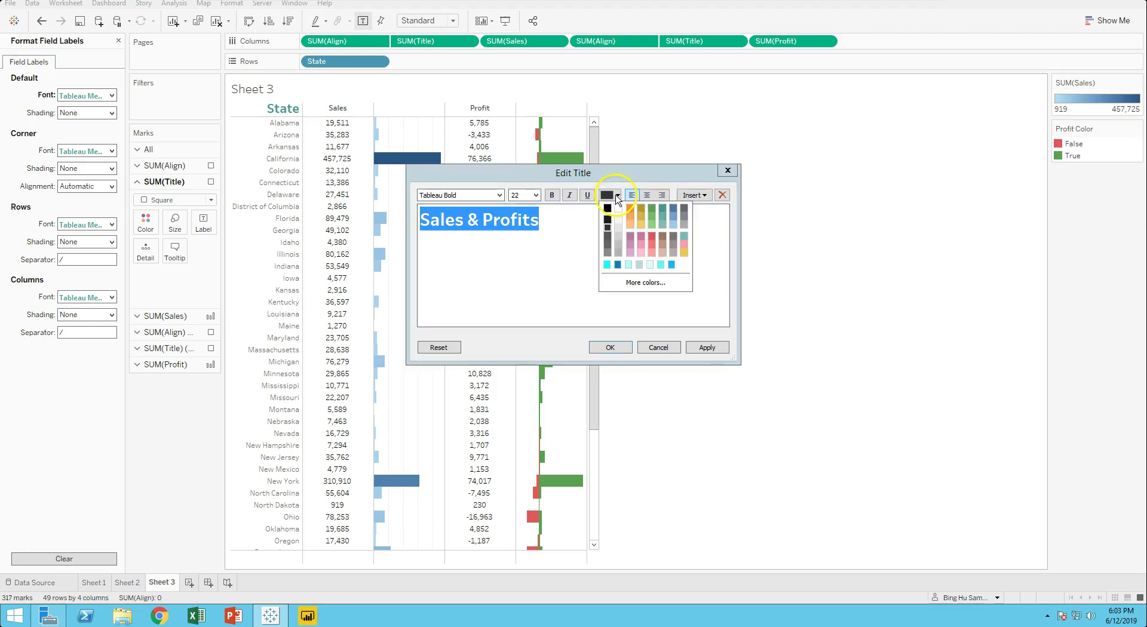
click(641, 253)
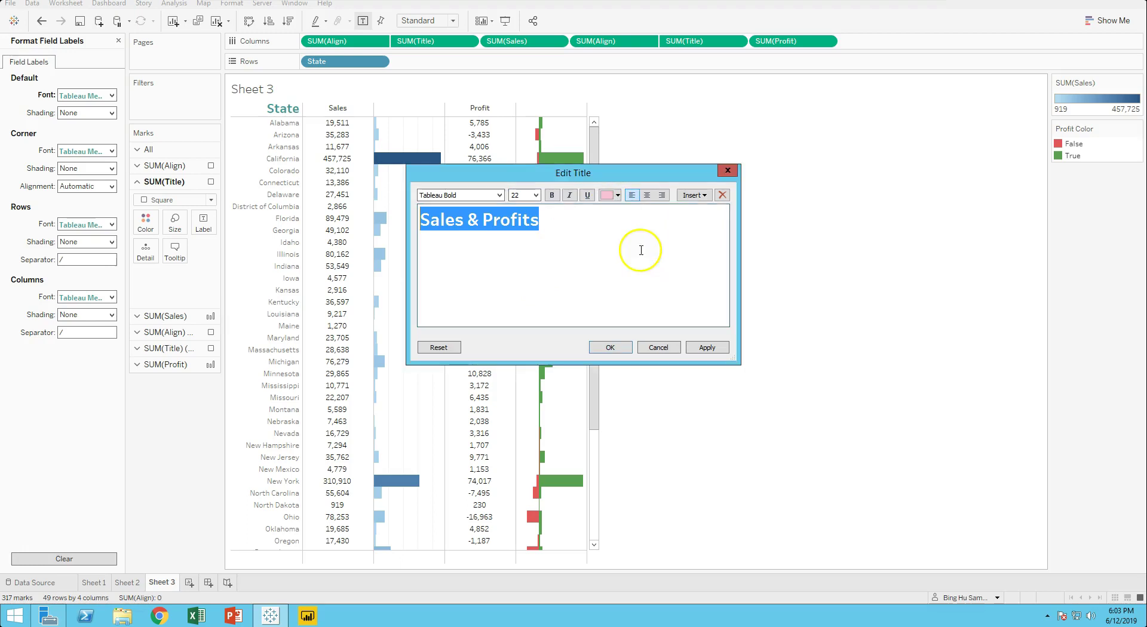
click(609, 347)
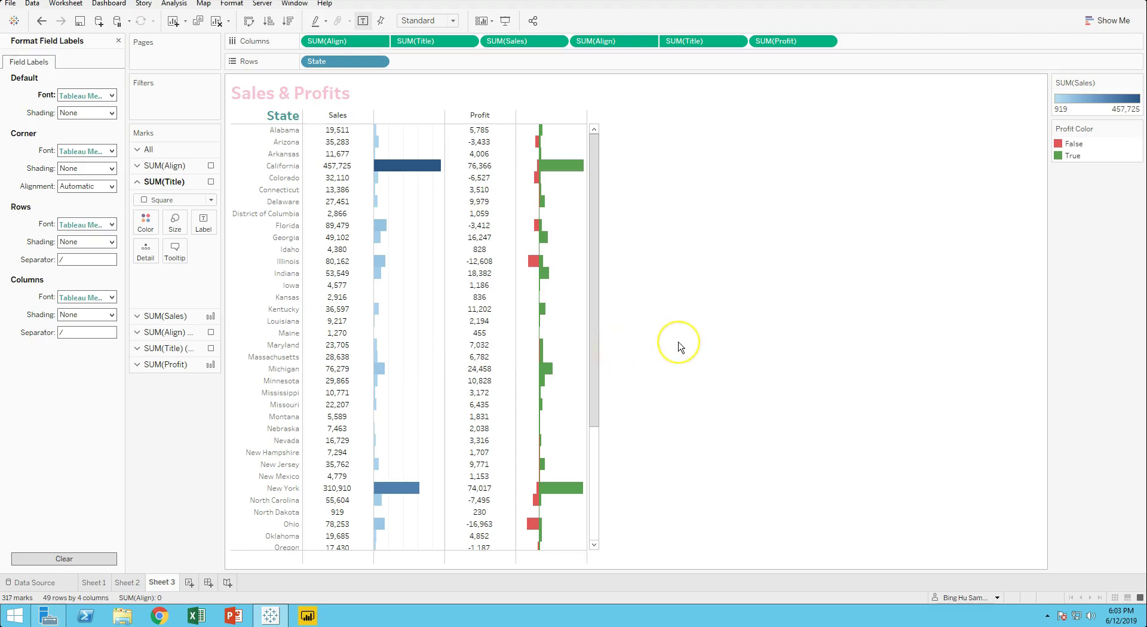
scroll(681, 347, down, 5)
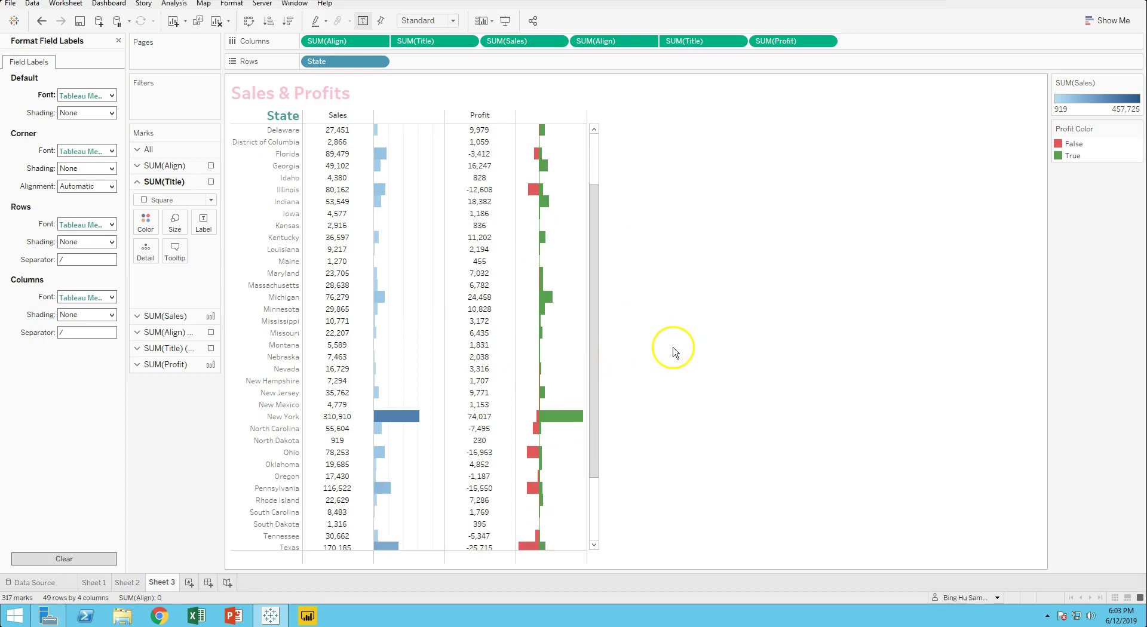